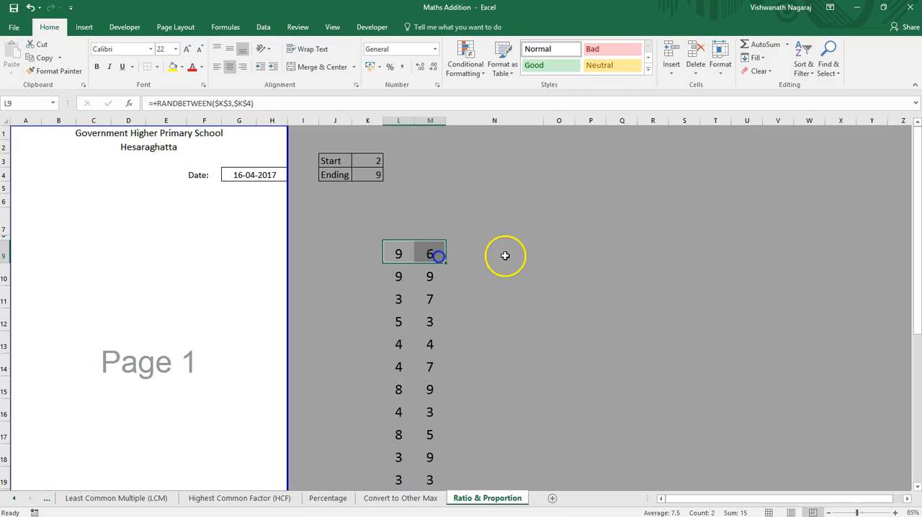
# Step: Narrow column N and copy the random-number formulas from L9:M24 into columns N and O
pyautogui.click(490, 256)
pyautogui.moveTo(544, 121); pyautogui.dragTo(483, 135)
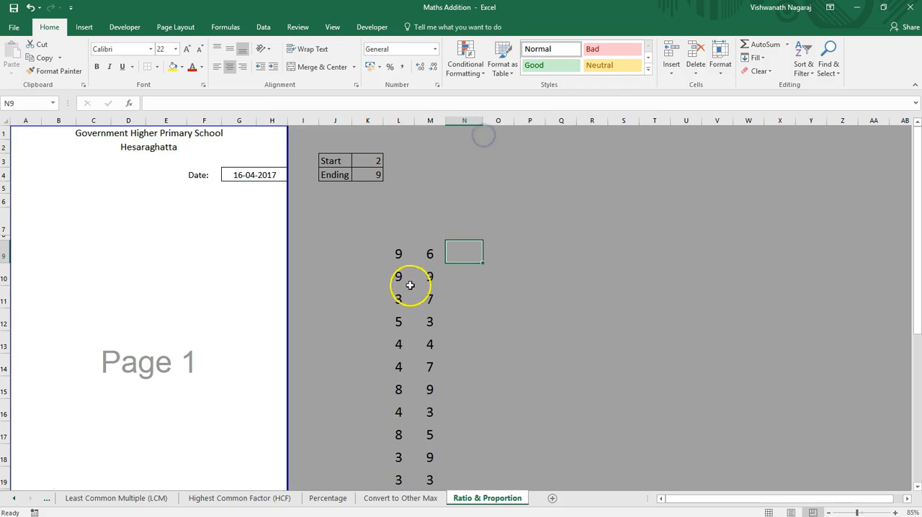
pyautogui.moveTo(398, 254); pyautogui.dragTo(429, 253)
pyautogui.hotkey('ctrl', 'c')
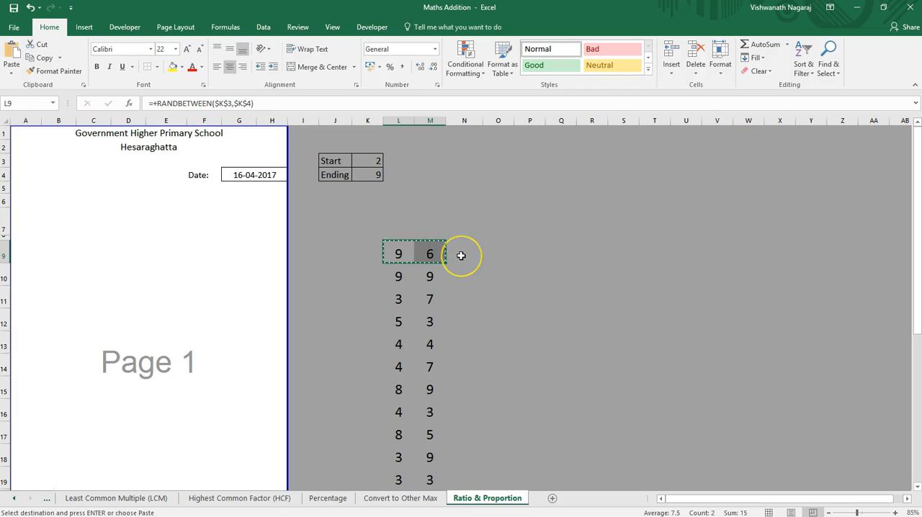
pyautogui.hotkey('ctrl', 'shift', 'Down')
pyautogui.hotkey('ctrl', 'c')
pyautogui.press('Right')
pyautogui.hotkey('ctrl', 'v')
pyautogui.press('Right')
pyautogui.press('Home')
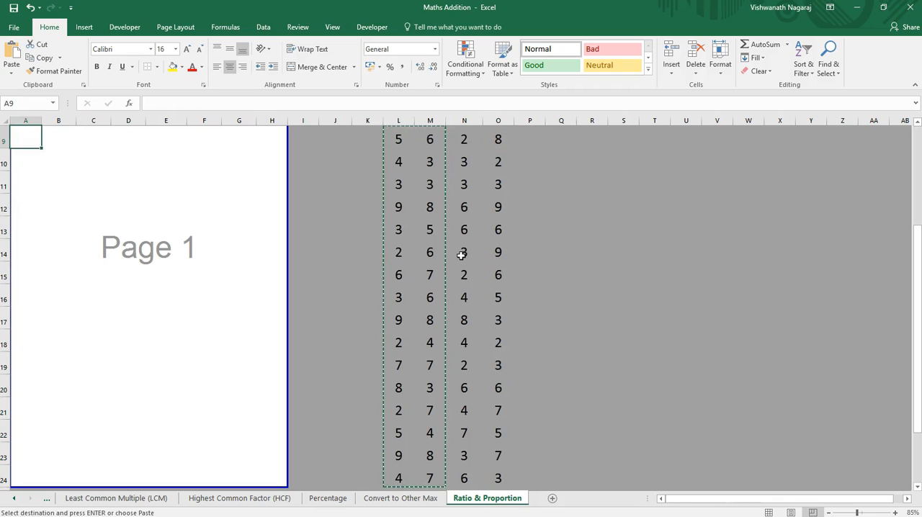
pyautogui.press('Right')
pyautogui.press('Up')
pyautogui.press('Up')
pyautogui.hotkey('ctrl', 'Up')
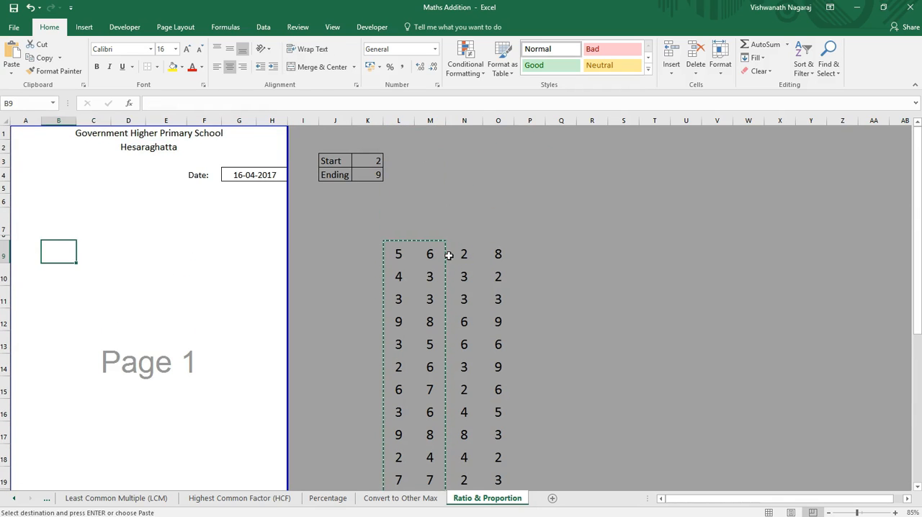
# Step: Set the Ending limit in K4 to 20
pyautogui.click(373, 176)
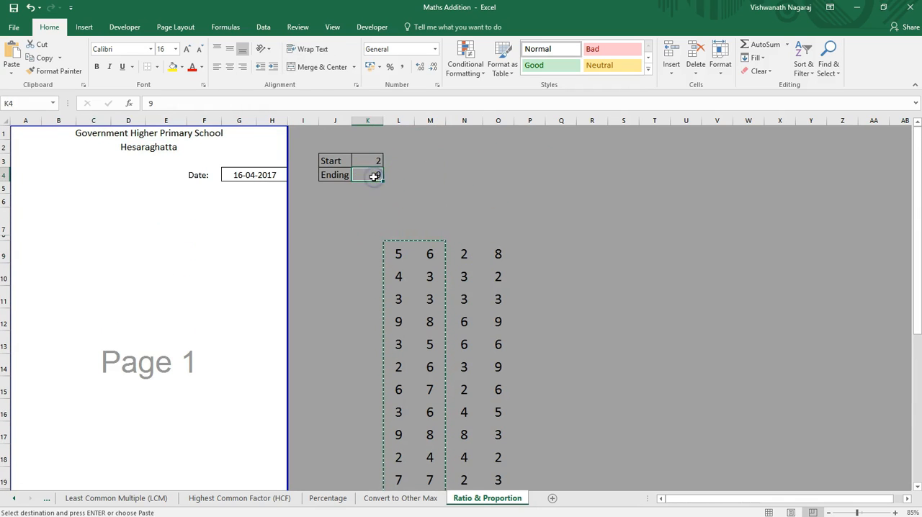
pyautogui.doubleClick(373, 176)
pyautogui.write('2-')
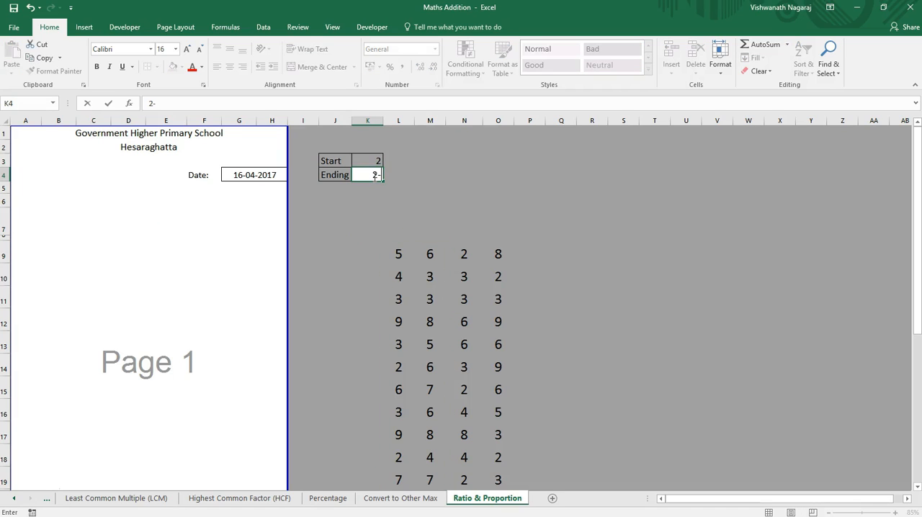
pyautogui.press('Return')
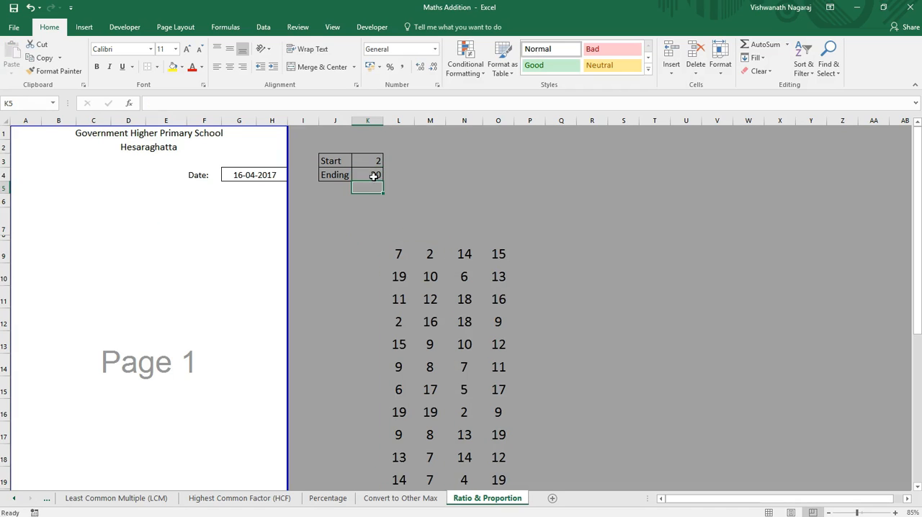
# Step: Head the four number columns L to O in row 7 with the labels a, b, c and d
pyautogui.press('Down')
pyautogui.press('Down')
pyautogui.press('Down')
pyautogui.press('Down')
pyautogui.press('Right')
pyautogui.press('Right')
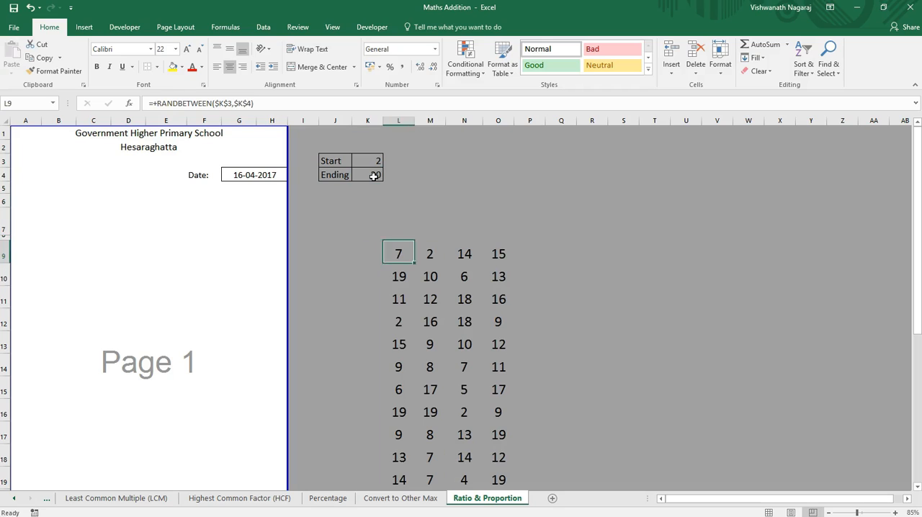
pyautogui.press('Right')
pyautogui.press('Left')
pyautogui.press('Left')
pyautogui.press('Right')
pyautogui.press('Right')
pyautogui.press('Left')
pyautogui.press('Left')
pyautogui.press('Right')
pyautogui.press('Left')
pyautogui.press('Right')
pyautogui.press('Right')
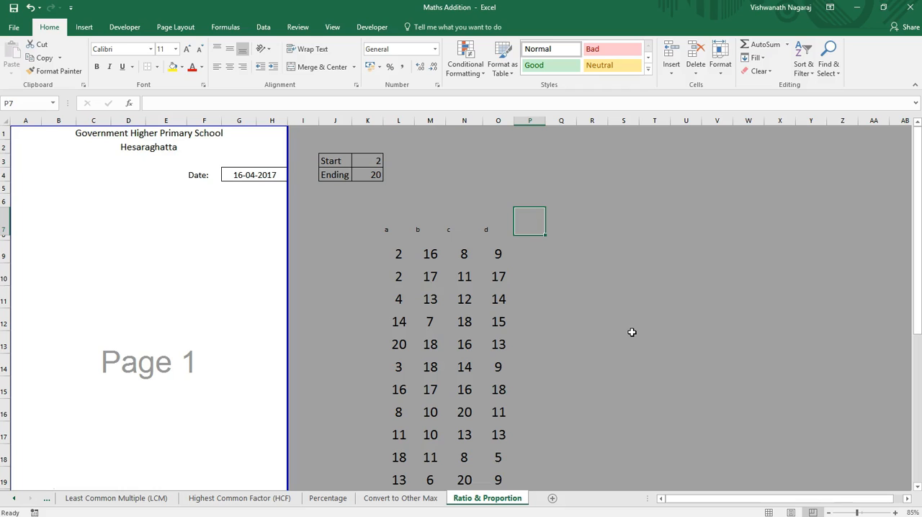
# Step: Enter the heading a+b in cell P7
pyautogui.write('+')
pyautogui.press('BackSpace')
pyautogui.write('a')
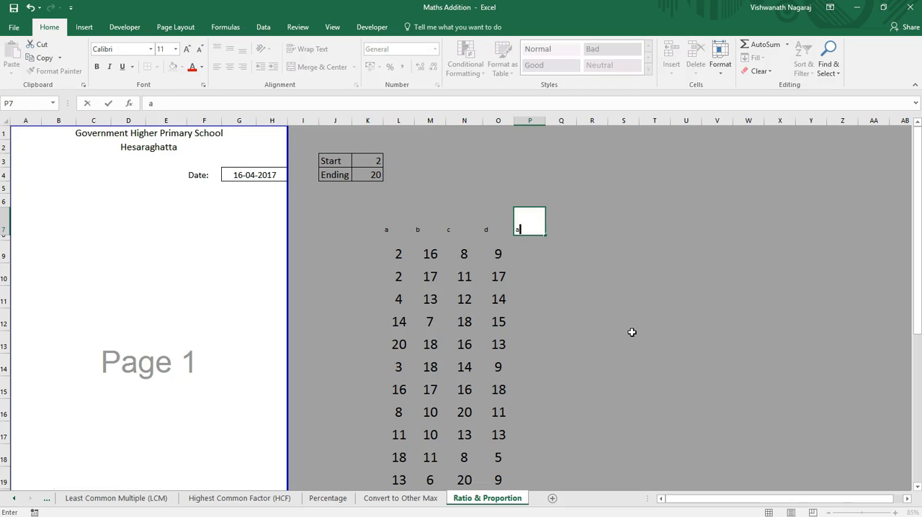
pyautogui.write('+b')
pyautogui.press('Return')
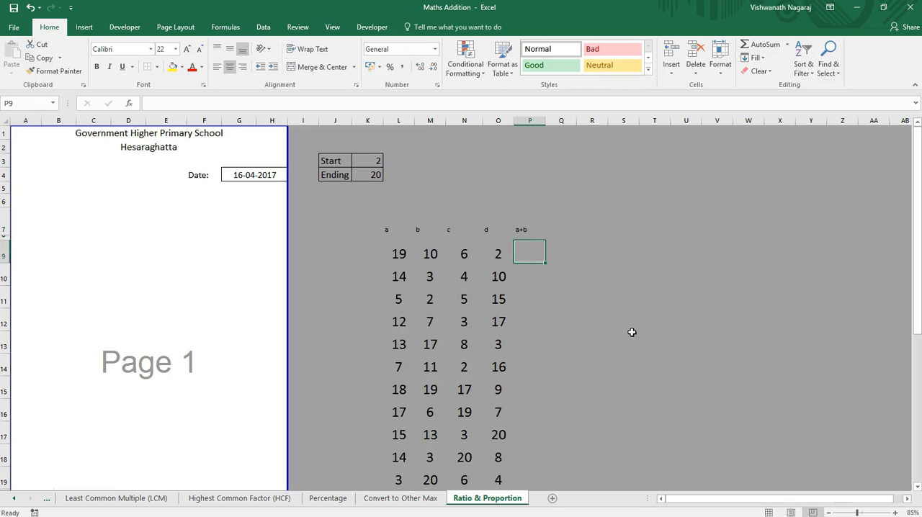
# Step: Enter the formula +L9+M9 in P9 to add a and b
pyautogui.write('+')
pyautogui.press('Left')
pyautogui.press('Left')
pyautogui.press('Left')
pyautogui.press('Left')
pyautogui.write('+')
pyautogui.press('Right')
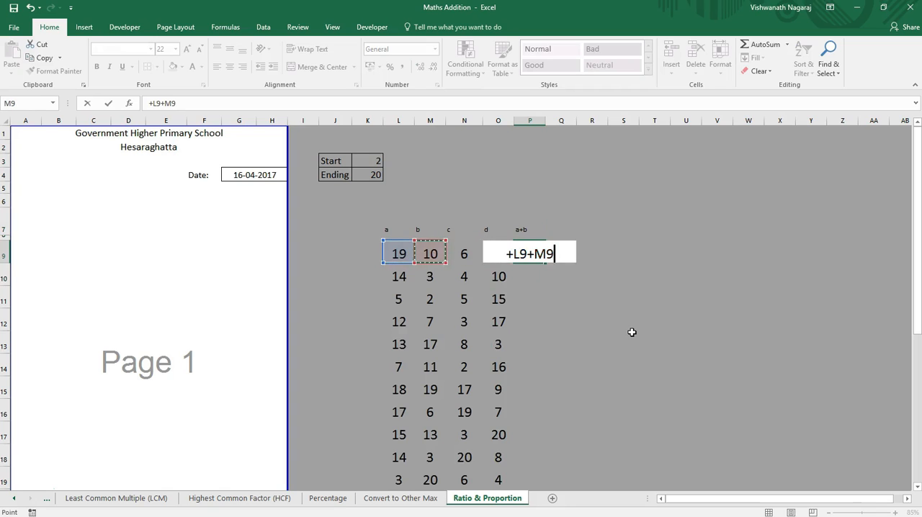
pyautogui.press('Return')
# Step: Head column Q with c+d in row 7 and add N9 and O9 in Q9
pyautogui.press('Up')
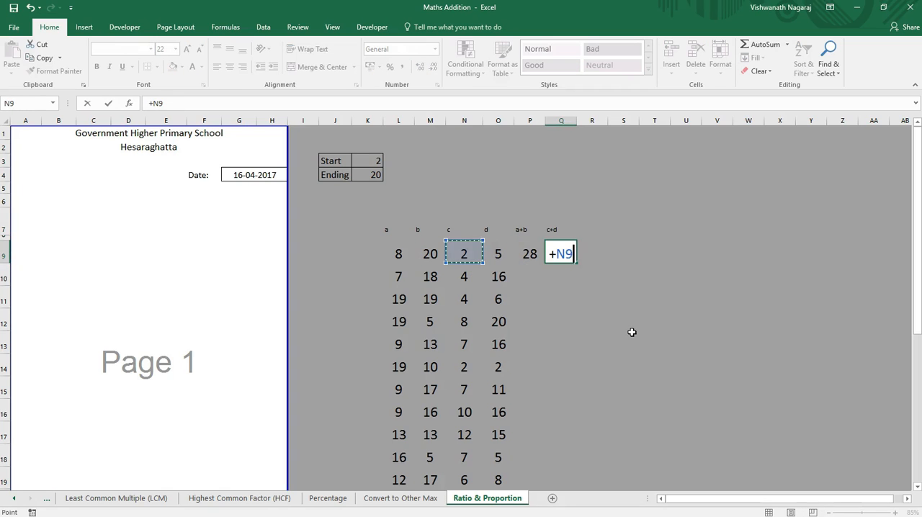
pyautogui.write('+')
pyautogui.press('Left')
pyautogui.press('Left')
pyautogui.press('Return')
pyautogui.press('Up')
pyautogui.press('Left')
pyautogui.press('Right')
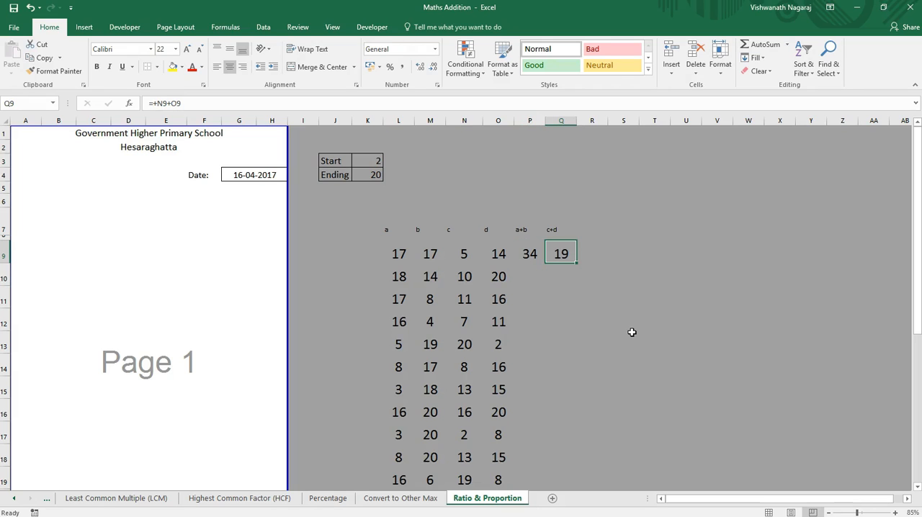
# Step: Copy the sum formulas in P9 and Q9 down through row 24
pyautogui.press('Left')
pyautogui.hotkey('ctrl', 'c')
pyautogui.press('Down')
pyautogui.hotkey('shift', 'pagedown')
pyautogui.hotkey('shift', 'Up')
pyautogui.hotkey('shift', 'Up')
pyautogui.hotkey('shift', 'Up')
pyautogui.hotkey('shift', 'Up')
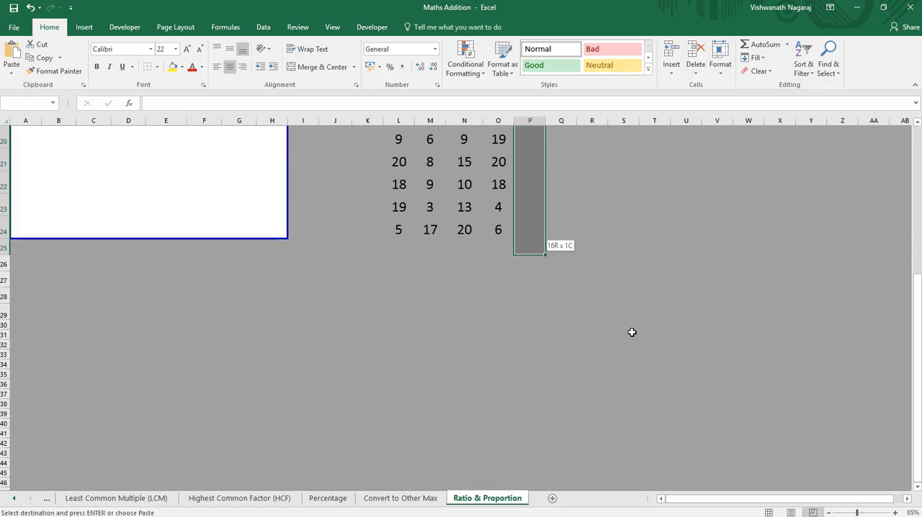
pyautogui.hotkey('shift', 'Up')
pyautogui.press('Return')
# Step: Clear the random-number formulas under c and d in N9:O24
pyautogui.press('Up')
pyautogui.press('Left')
pyautogui.press('Left')
pyautogui.press('Left')
pyautogui.press('Right')
pyautogui.press('Right')
pyautogui.press('Left')
pyautogui.press('Left')
pyautogui.press('Left')
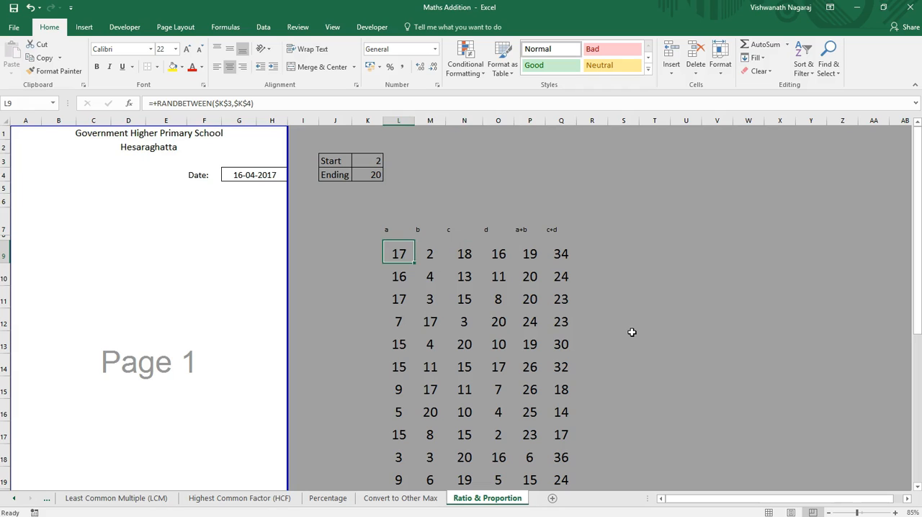
pyautogui.press('Right')
pyautogui.press('Right')
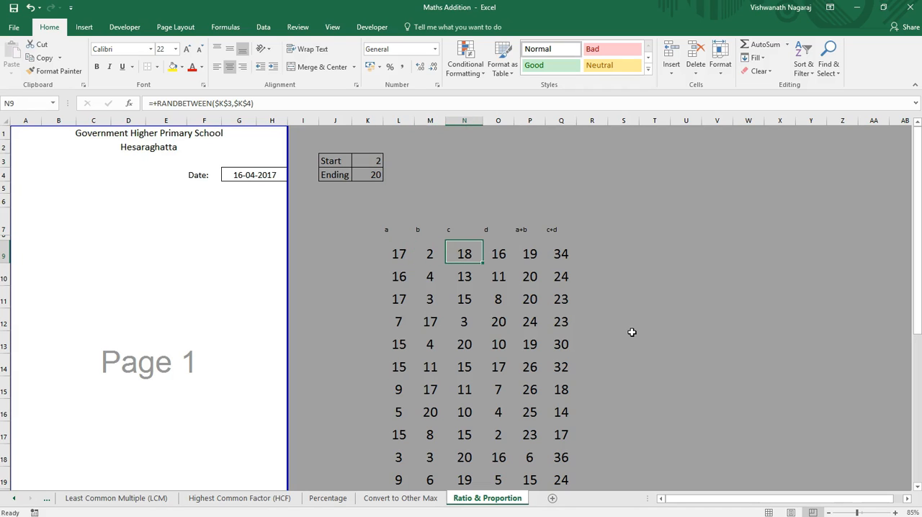
pyautogui.hotkey('shift', 'Right')
pyautogui.hotkey('ctrl', 'shift', 'Down')
pyautogui.press('Delete')
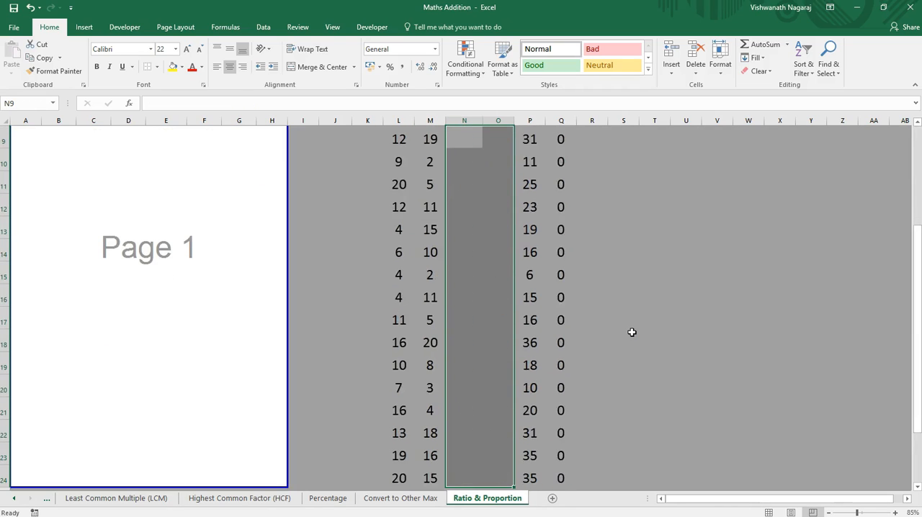
pyautogui.hotkey('shift', 'BackSpace')
pyautogui.scroll(1, 631, 331)
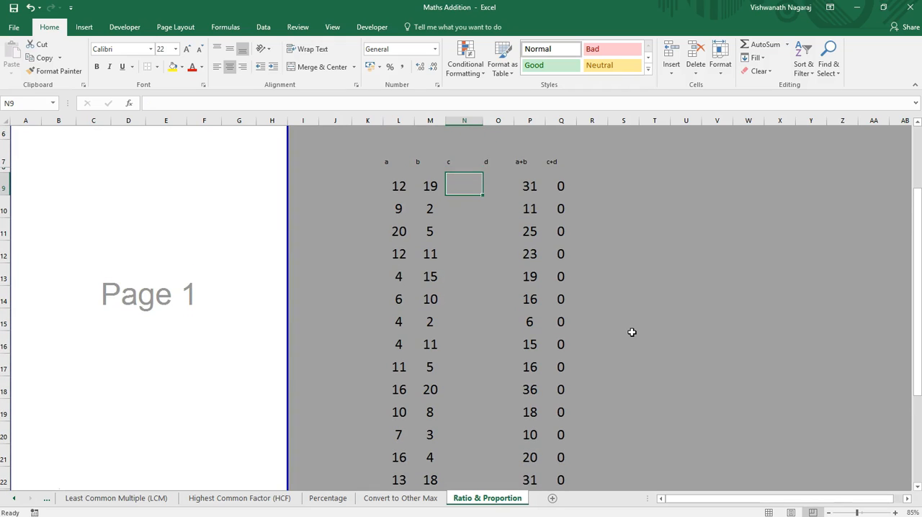
pyautogui.press('Right')
pyautogui.press('Right')
pyautogui.press('Right')
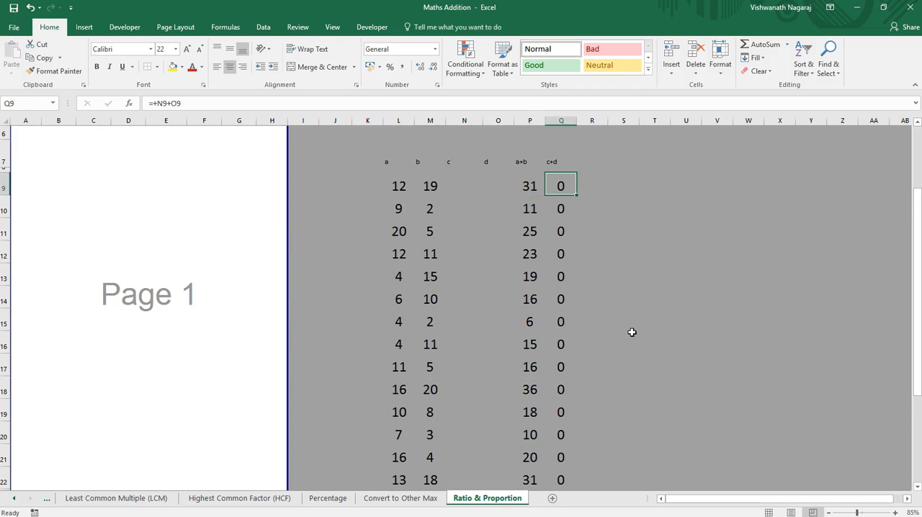
pyautogui.press('Left')
pyautogui.press('Right')
pyautogui.write('+')
pyautogui.press('Left')
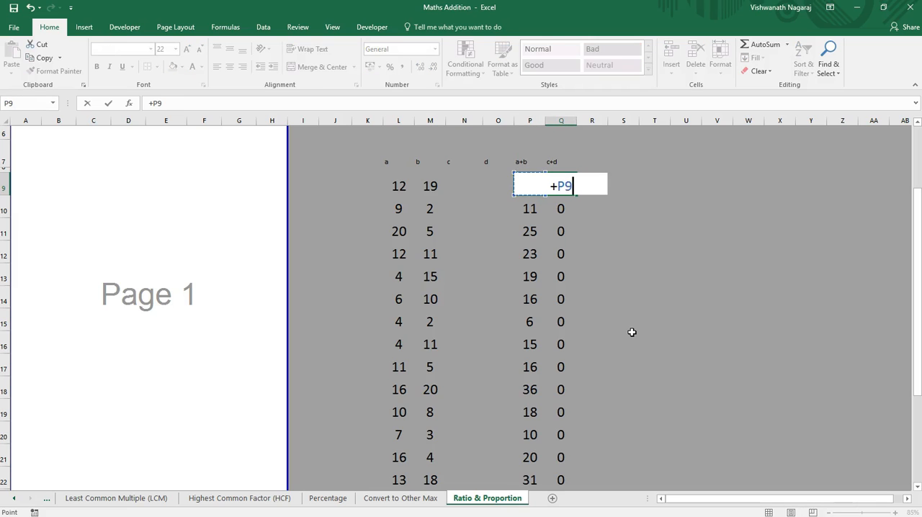
pyautogui.press('Escape')
pyautogui.press('Left')
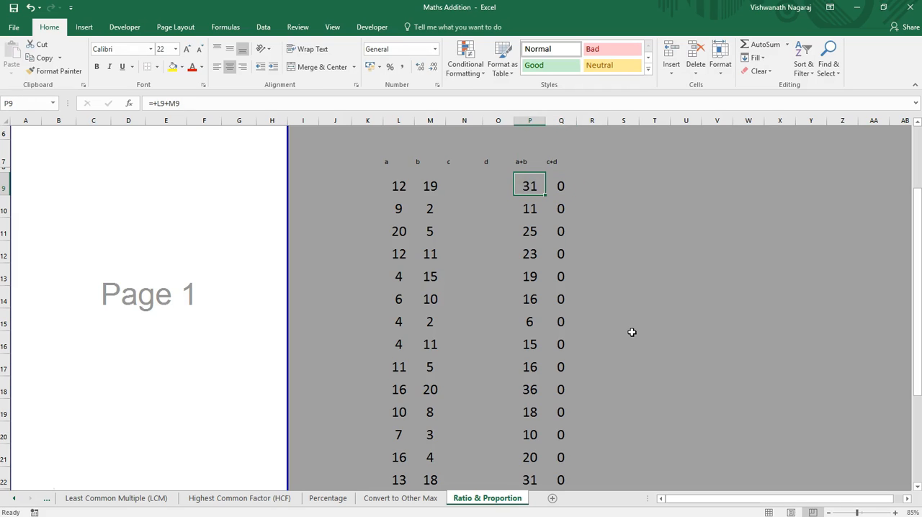
# Step: Replace the c+d formula in Q9 with =+P9*RANDBETWEEN(1,5)
pyautogui.press('Right')
pyautogui.press('Left')
pyautogui.press('Right')
pyautogui.write('=+')
pyautogui.press('Left')
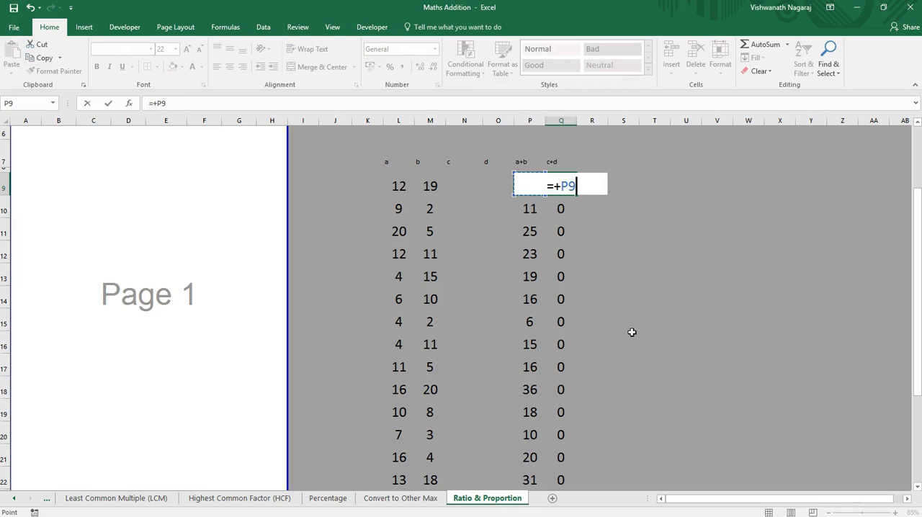
pyautogui.write('*rand')
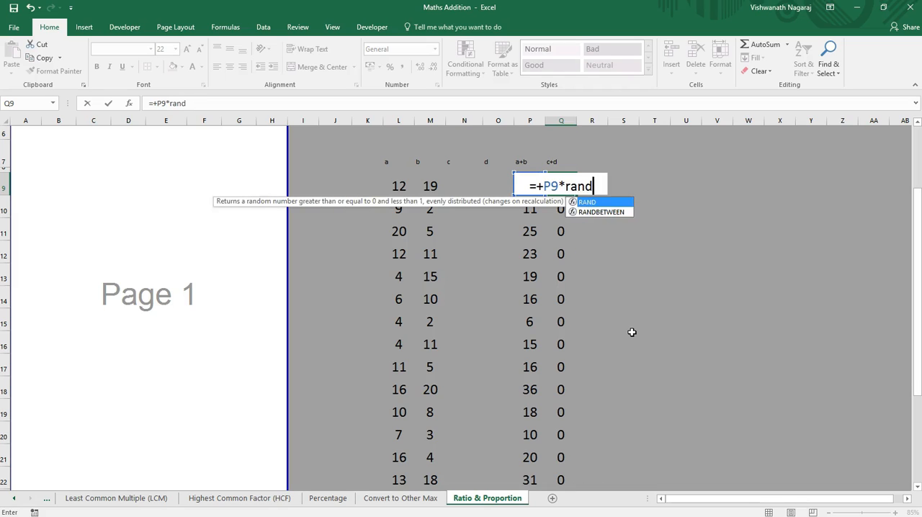
pyautogui.write('n')
pyautogui.press('BackSpace')
pyautogui.write('b')
pyautogui.press('Tab')
pyautogui.write('1,')
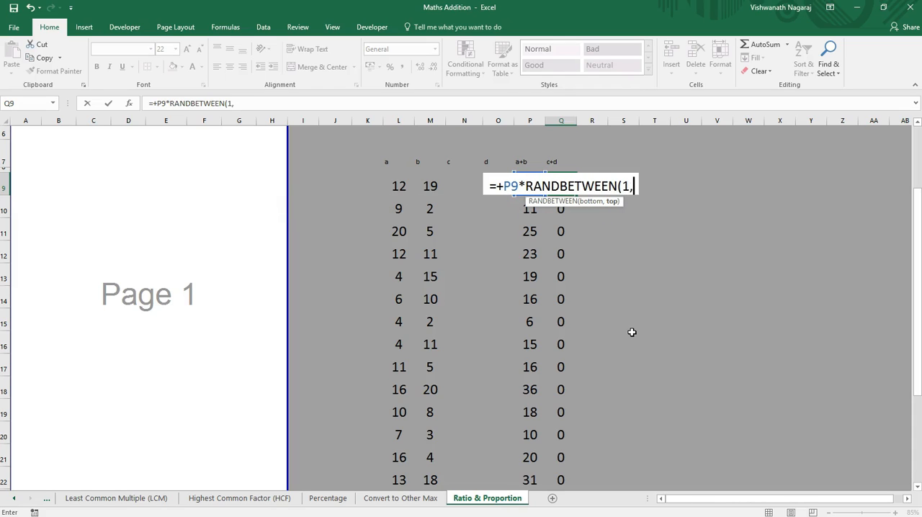
pyautogui.write('54')
pyautogui.press('BackSpace')
pyautogui.press('BackSpace')
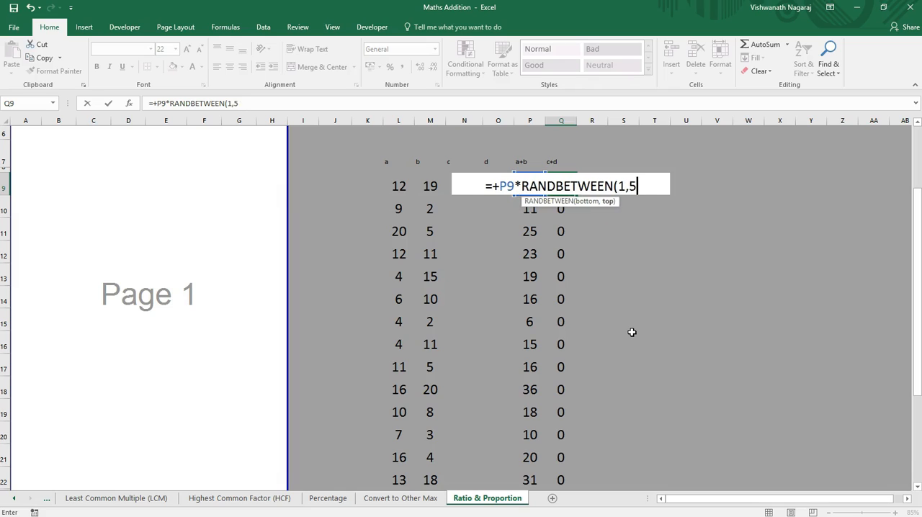
pyautogui.write('4')
pyautogui.write('(')
pyautogui.press('BackSpace')
pyautogui.write(')')
pyautogui.press('Return')
# Step: Copy the Q9 multiplication formula down through Q24
pyautogui.press('Up')
pyautogui.hotkey('ctrl', 'c')
pyautogui.press('Down')
pyautogui.hotkey('ctrl', 'shift', 'Down')
pyautogui.hotkey('ctrl', 'v')
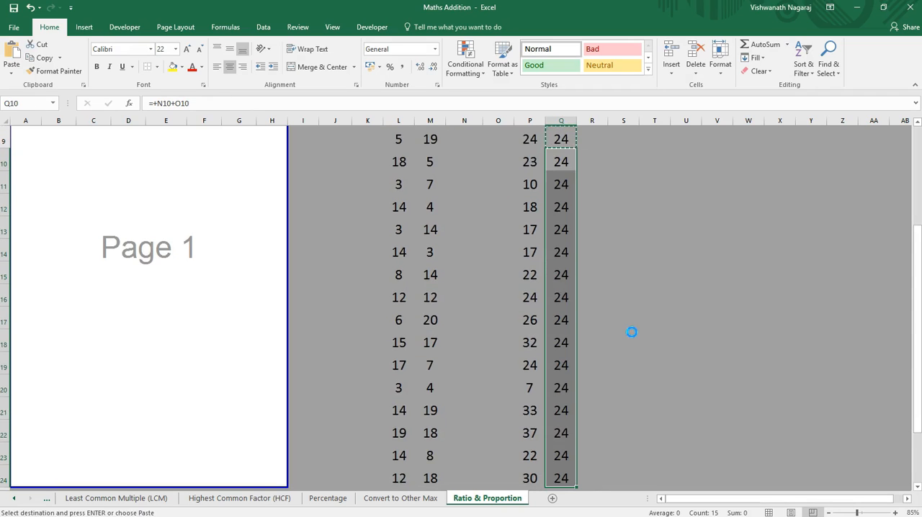
# Step: Examine the c+d formulas in column Q alongside the a+b sums down to row 24
pyautogui.press('Up')
pyautogui.press('Up')
pyautogui.scroll(1, 631, 332)
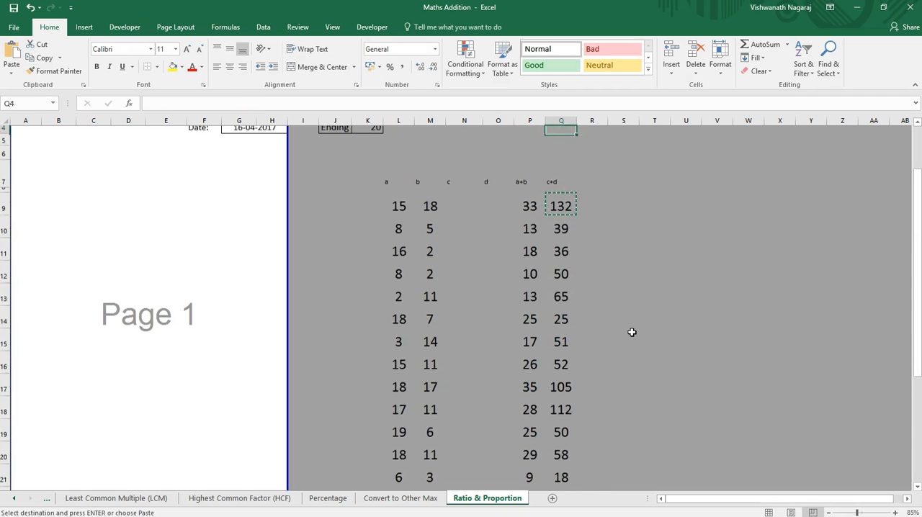
pyautogui.press('Down')
pyautogui.press('Down')
pyautogui.press('Up')
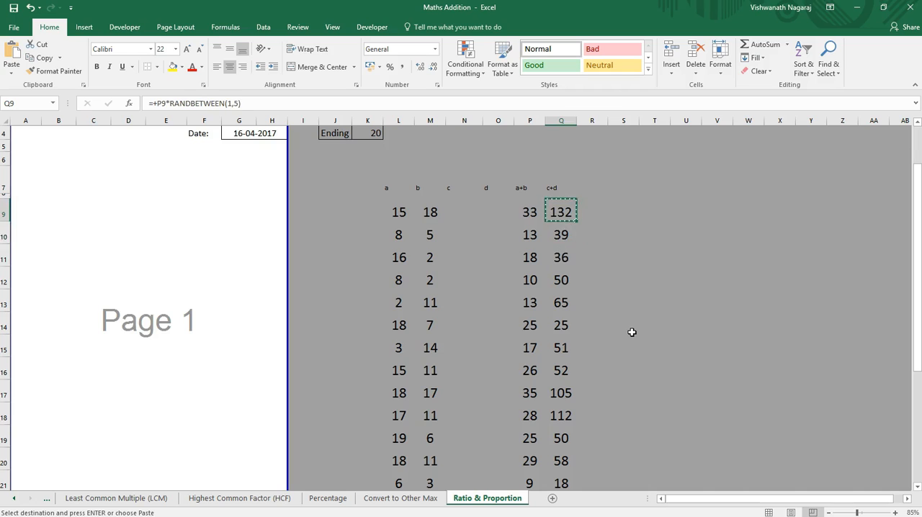
pyautogui.press('Down')
pyautogui.hotkey('ctrl', 'Down')
pyautogui.press('Left')
pyautogui.press('Right')
pyautogui.press('Up')
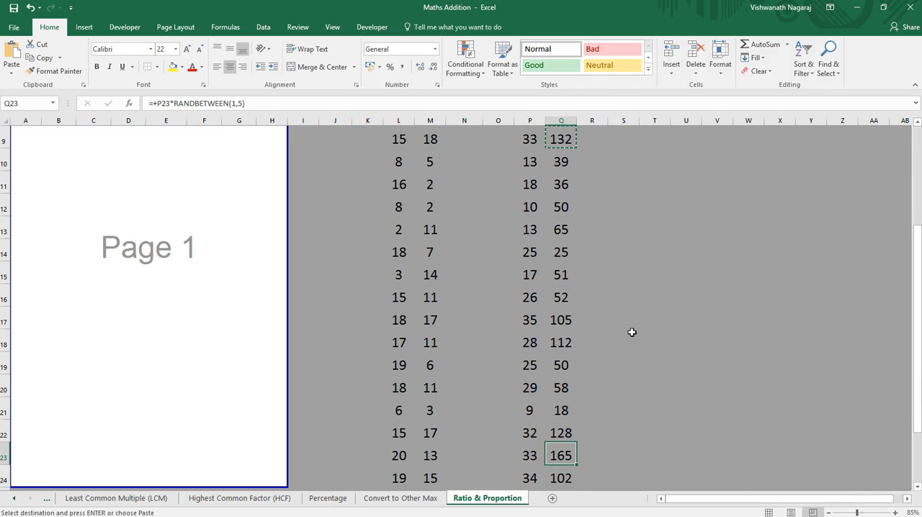
pyautogui.press('Left')
pyautogui.press('Left')
pyautogui.press('Left')
pyautogui.press('Left')
pyautogui.press('Left')
pyautogui.press('Left')
pyautogui.press('Up')
pyautogui.press('Up')
pyautogui.press('Up')
pyautogui.press('Up')
pyautogui.press('Up')
pyautogui.press('Up')
pyautogui.press('Up')
pyautogui.press('Up')
pyautogui.press('Up')
pyautogui.press('Up')
pyautogui.press('Up')
pyautogui.press('Up')
pyautogui.press('Up')
pyautogui.press('Up')
pyautogui.press('Up')
pyautogui.press('Up')
pyautogui.press('Up')
pyautogui.press('Up')
pyautogui.press('Up')
pyautogui.press('Up')
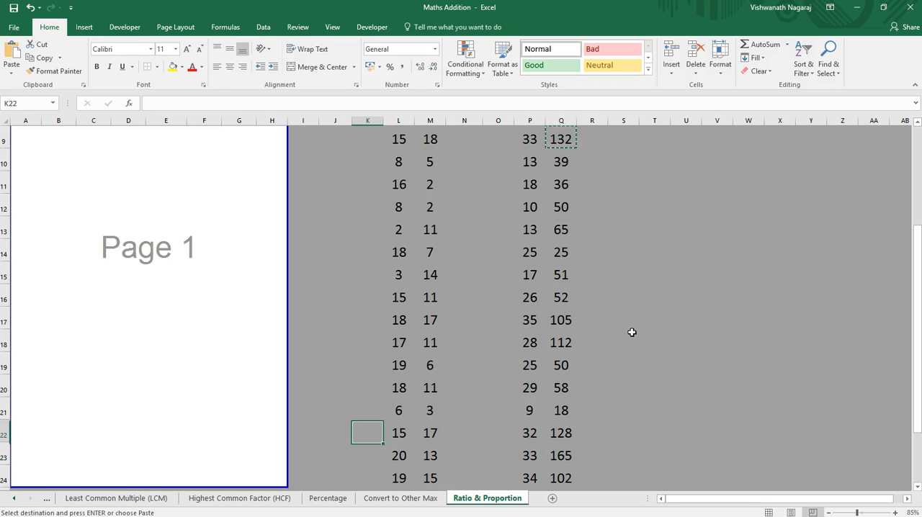
pyautogui.press('Down')
pyautogui.press('Down')
pyautogui.press('Down')
pyautogui.press('Down')
pyautogui.press('Down')
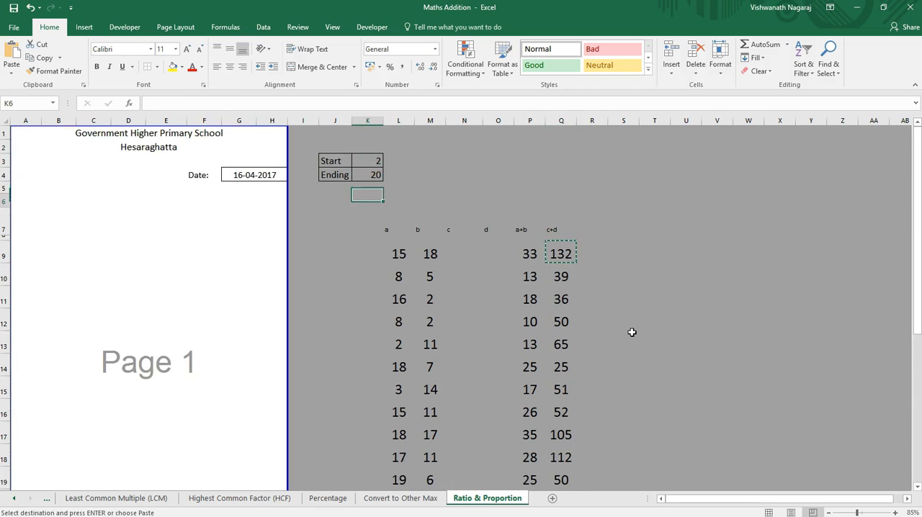
# Step: Enter the formula +L9/P9*Q9 in N9 to calculate c
pyautogui.press('Right')
pyautogui.press('Right')
pyautogui.press('Right')
pyautogui.press('Right')
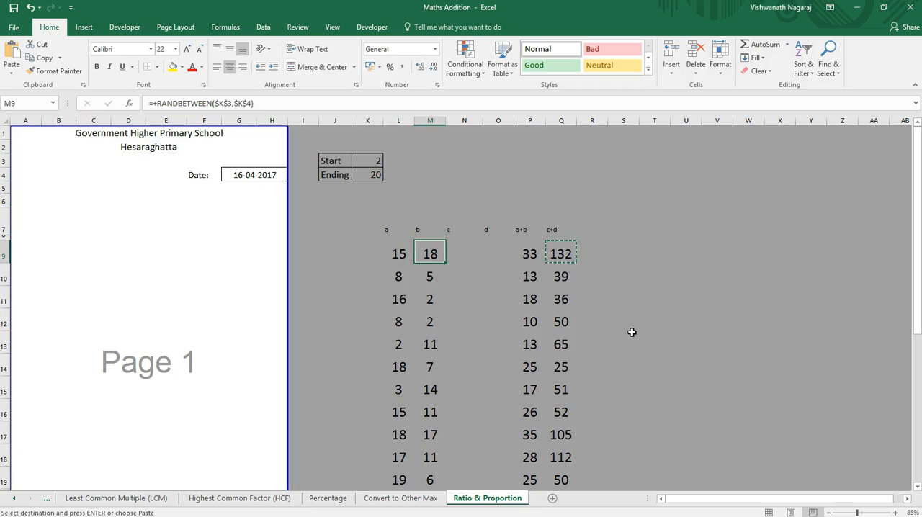
pyautogui.press('Left')
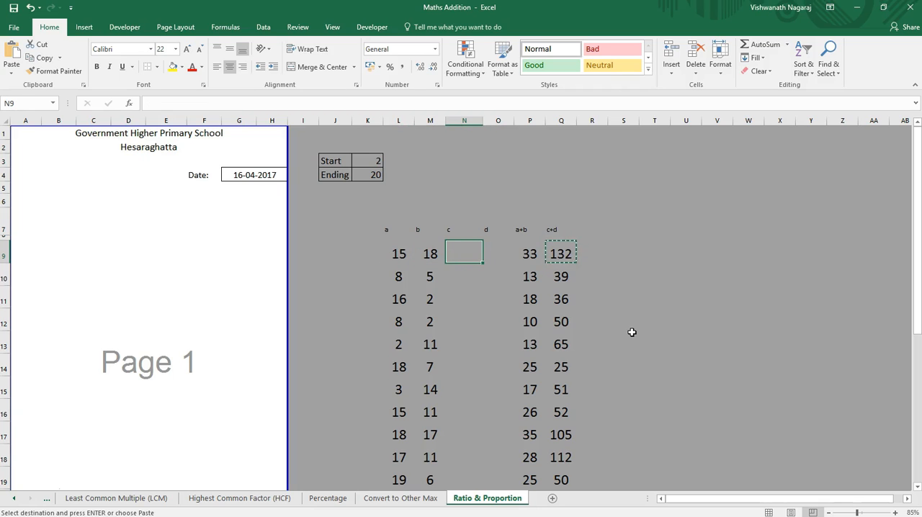
pyautogui.write('+')
pyautogui.press('Right')
pyautogui.press('Left')
pyautogui.press('Left')
pyautogui.press('Left')
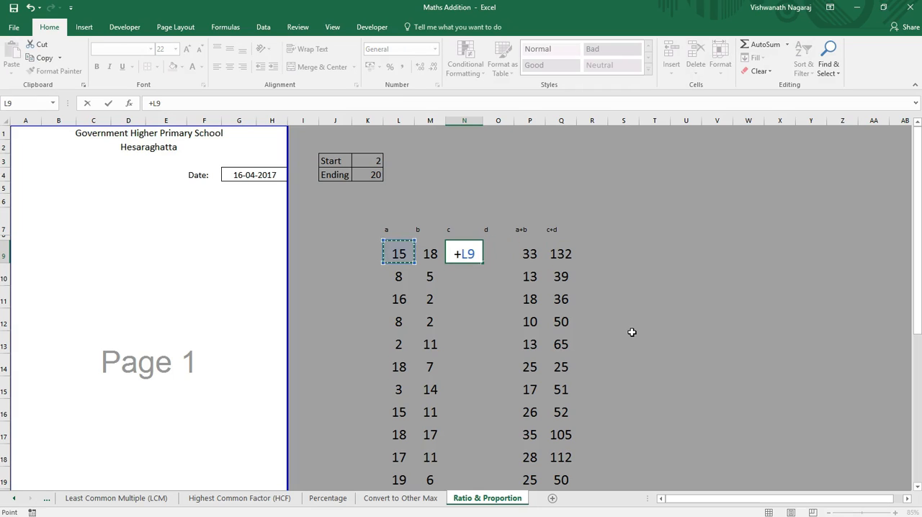
pyautogui.write('/')
pyautogui.press('Right')
pyautogui.press('Right')
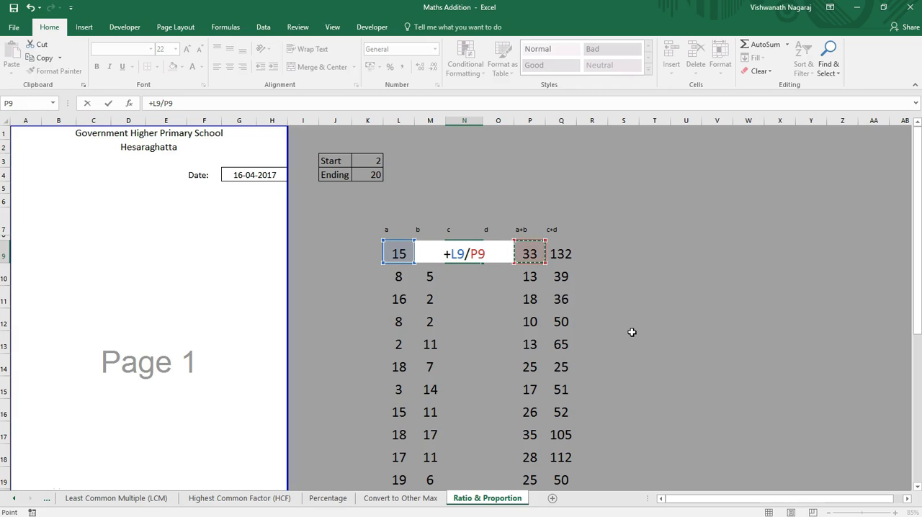
pyautogui.write('*')
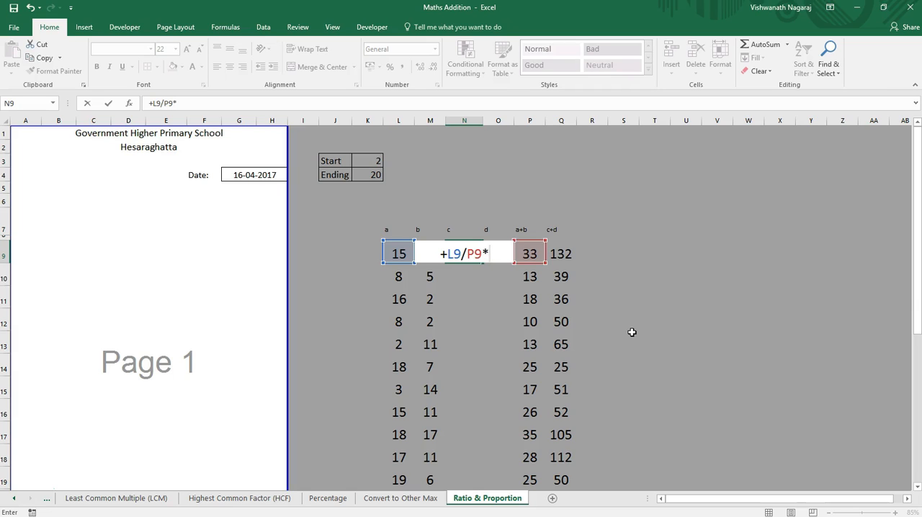
pyautogui.press('Right')
pyautogui.press('Right')
pyautogui.press('Right')
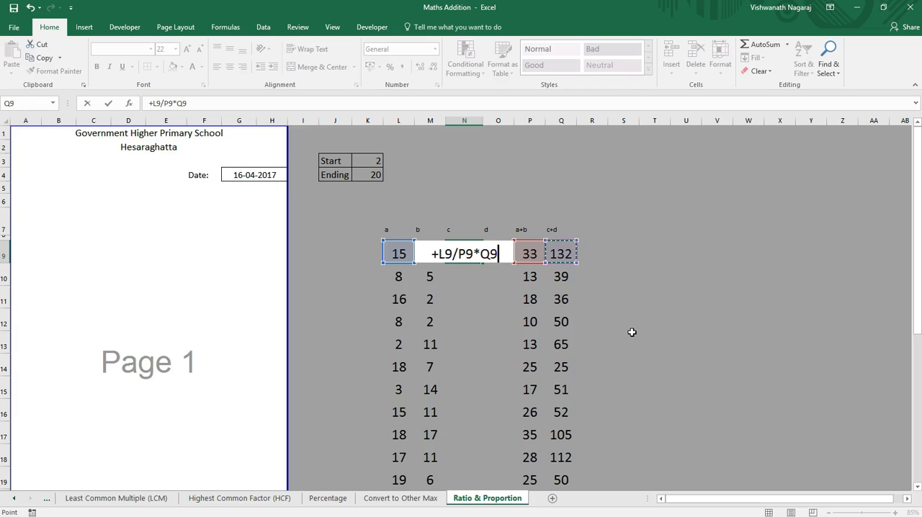
pyautogui.press('Return')
# Step: Check the row 9 cells around the c result and recalculate the random numbers
pyautogui.press('Up')
pyautogui.press('Right')
pyautogui.press('Right')
pyautogui.press('Right')
pyautogui.press('Left')
pyautogui.press('Right')
pyautogui.press('Left')
pyautogui.press('Right')
pyautogui.press('Left')
pyautogui.press('Left')
pyautogui.press('Left')
pyautogui.press('Left')
pyautogui.press('Left')
pyautogui.press('Left')
pyautogui.press('Right')
pyautogui.press('Right')
pyautogui.press('Right')
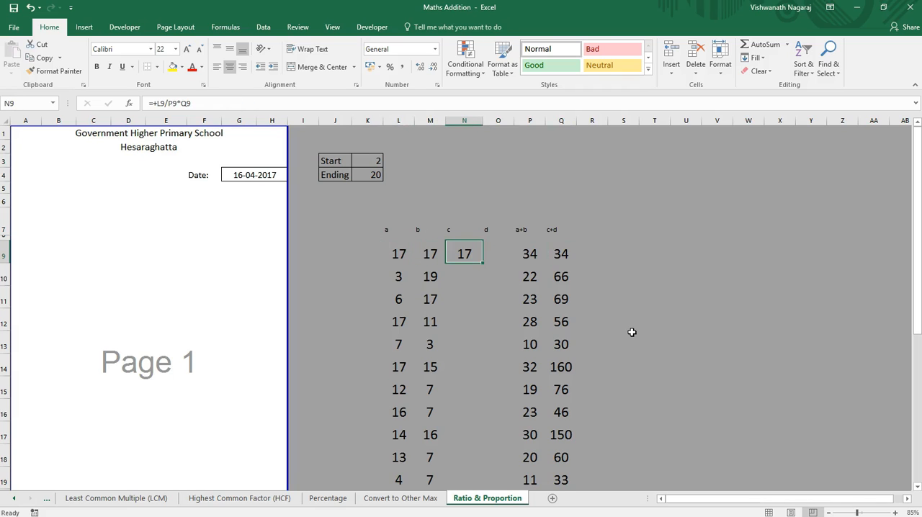
# Step: Enter the formula +M9/P9*Q9 in O9 to calculate d
pyautogui.press('Right')
pyautogui.press('F9')
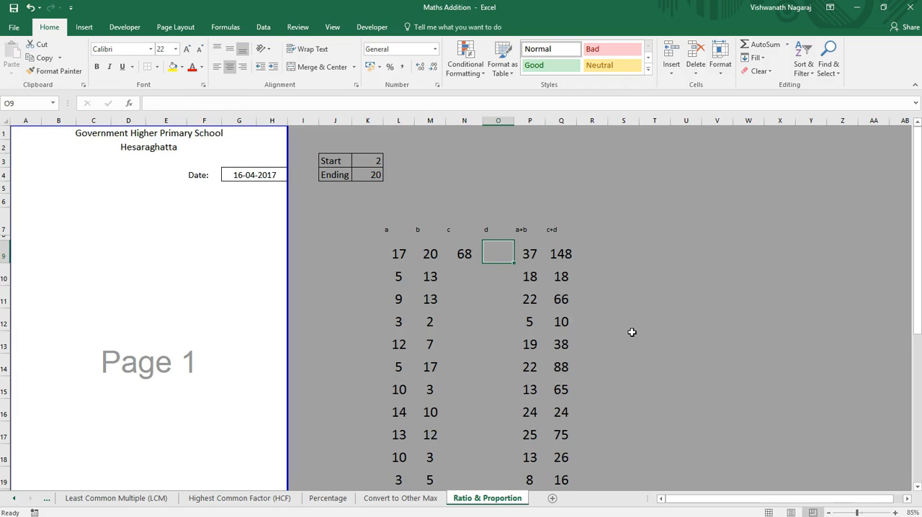
pyautogui.write('+')
pyautogui.press('Left')
pyautogui.press('Left')
pyautogui.press('Left')
pyautogui.press('Right')
pyautogui.write('/')
pyautogui.press('Right')
pyautogui.press('Right')
pyautogui.press('Left')
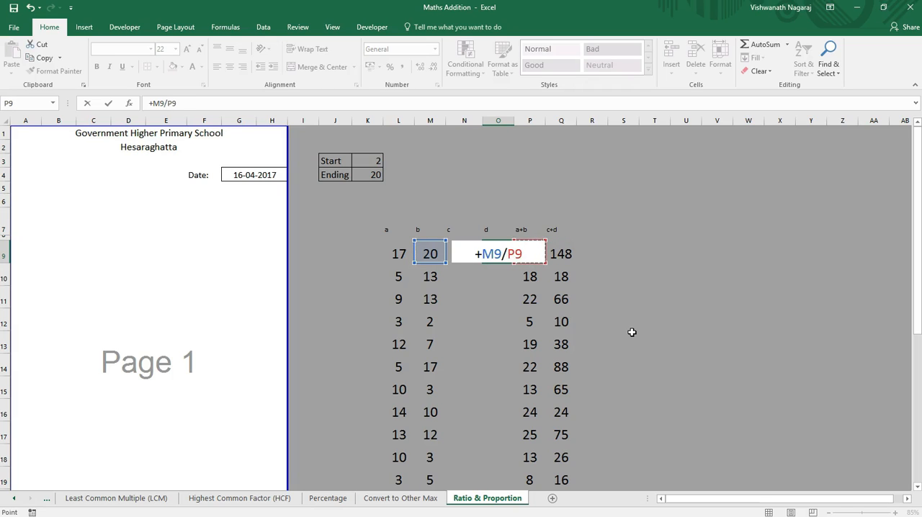
pyautogui.write('*')
pyautogui.press('Right')
pyautogui.press('Right')
pyautogui.press('Return')
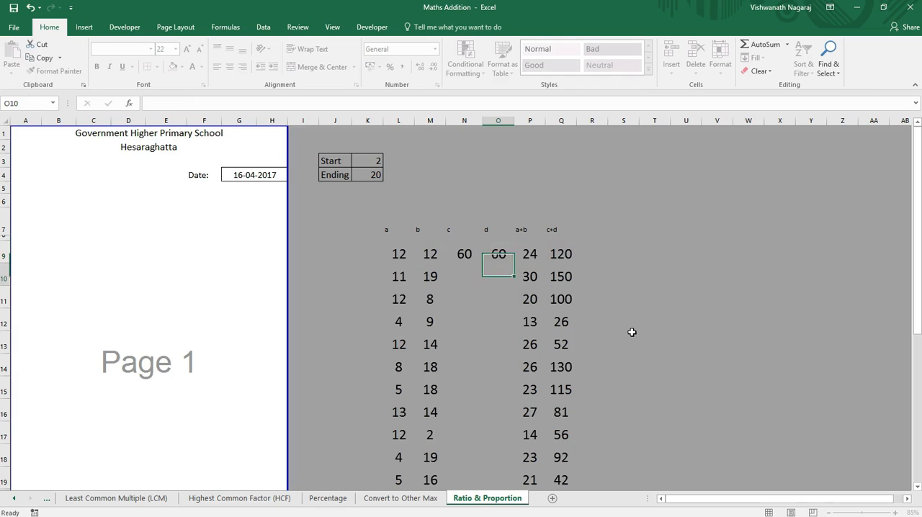
# Step: Copy the c and d formulas in N9:O9 down to the rows below, alongside the existing a and b values
pyautogui.press('Up')
pyautogui.press('Left')
pyautogui.press('Right')
pyautogui.press('Left')
pyautogui.press('Left')
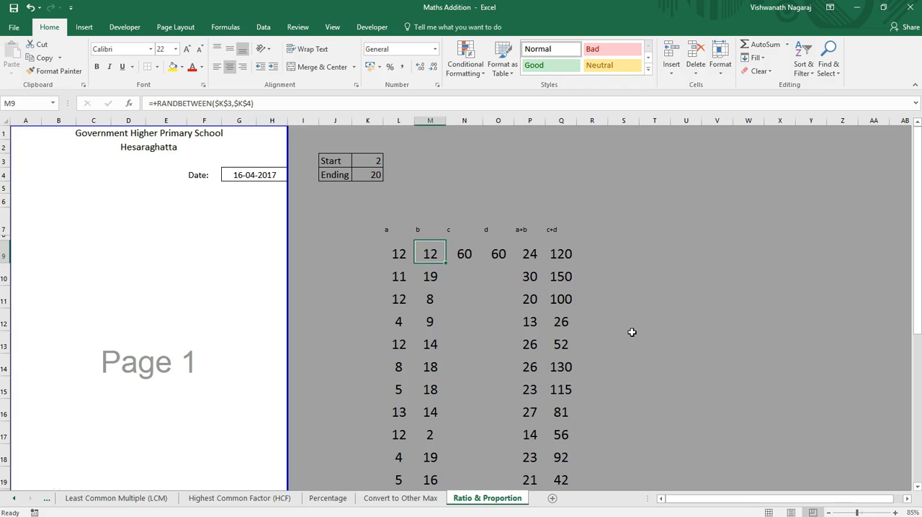
pyautogui.press('Right')
pyautogui.hotkey('shift', 'Right')
pyautogui.hotkey('ctrl', 'c')
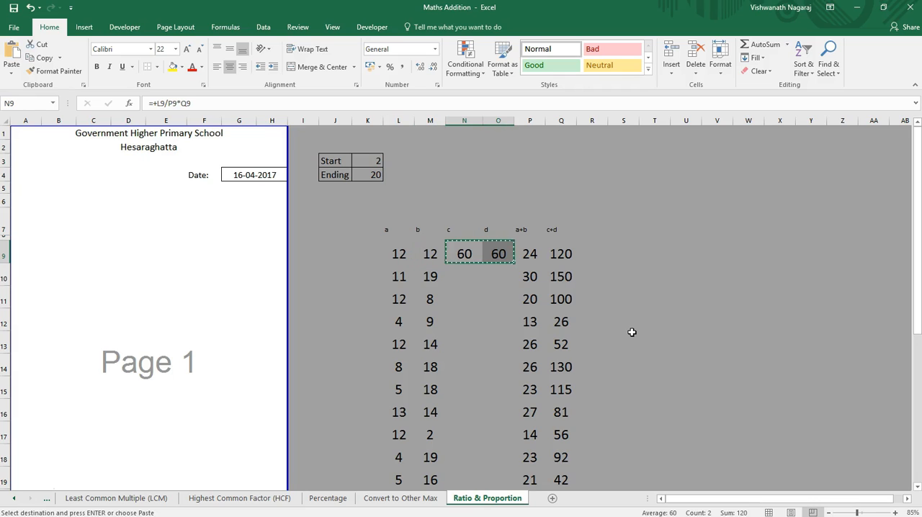
pyautogui.press('Down')
pyautogui.hotkey('shift', 'Down')
pyautogui.hotkey('shift', 'Down')
pyautogui.hotkey('shift', 'Down')
pyautogui.hotkey('shift', 'Down')
pyautogui.hotkey('shift', 'Down')
pyautogui.hotkey('shift', 'Down')
pyautogui.hotkey('shift', 'Down')
pyautogui.hotkey('shift', 'Down')
pyautogui.hotkey('shift', 'Down')
pyautogui.hotkey('shift', 'Down')
pyautogui.hotkey('shift', 'Down')
pyautogui.hotkey('shift', 'Down')
pyautogui.hotkey('shift', 'Down')
pyautogui.hotkey('shift', 'Down')
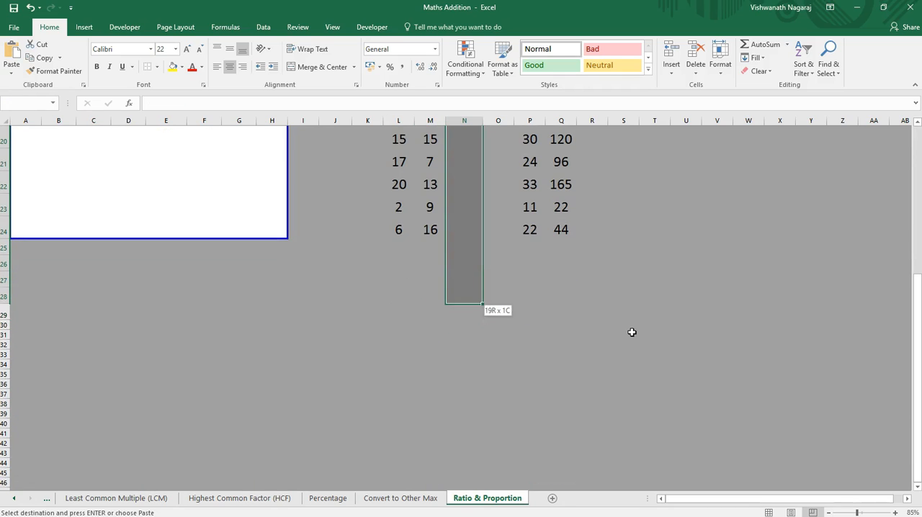
pyautogui.press('Return')
# Step: Start a text formula in B9 with +L9&" : "&M9 to join a and b as a ratio
pyautogui.press('Up')
pyautogui.press('Left')
pyautogui.press('Left')
pyautogui.press('Left')
pyautogui.press('Left')
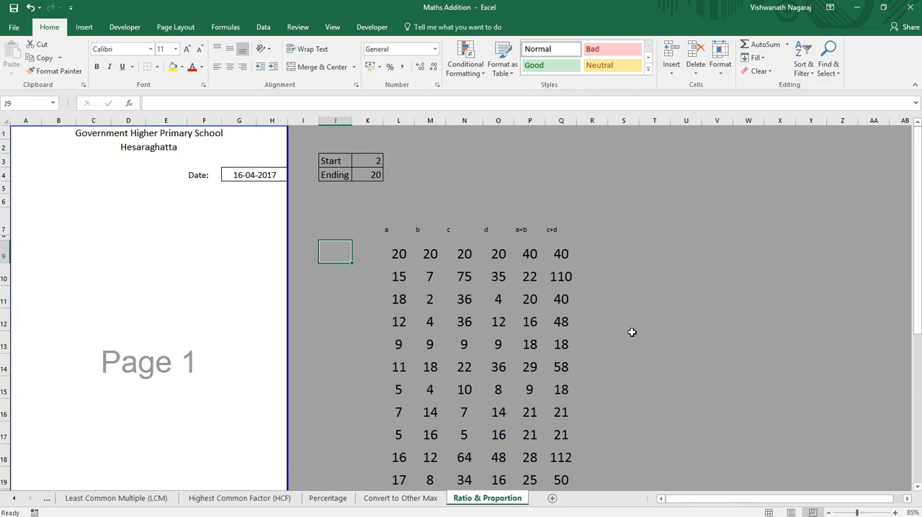
pyautogui.press('Right')
pyautogui.press('Right')
pyautogui.press('Home')
pyautogui.press('Right')
pyautogui.press('Left')
pyautogui.press('Right')
pyautogui.write('+')
pyautogui.press('Right')
pyautogui.press('Right')
pyautogui.press('Right')
pyautogui.press('Right')
pyautogui.press('Right')
pyautogui.press('Right')
pyautogui.press('Right')
pyautogui.press('Right')
pyautogui.press('Right')
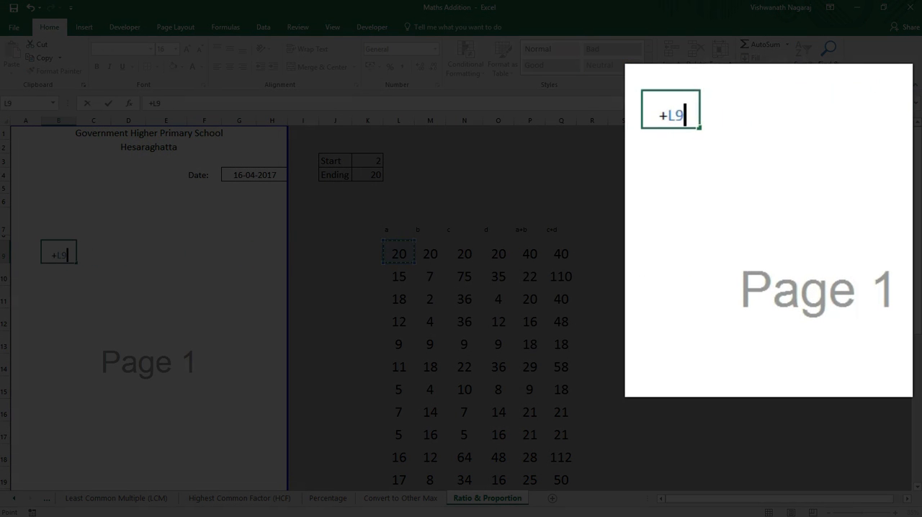
pyautogui.press('F8')
pyautogui.press('BackSpace')
pyautogui.press('BackSpace')
pyautogui.press('BackSpace')
pyautogui.write('&"')
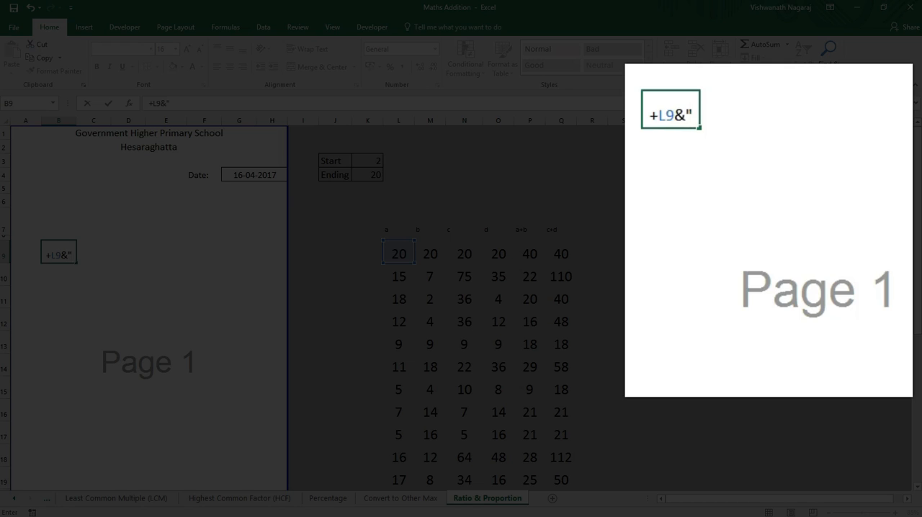
pyautogui.write(' : "')
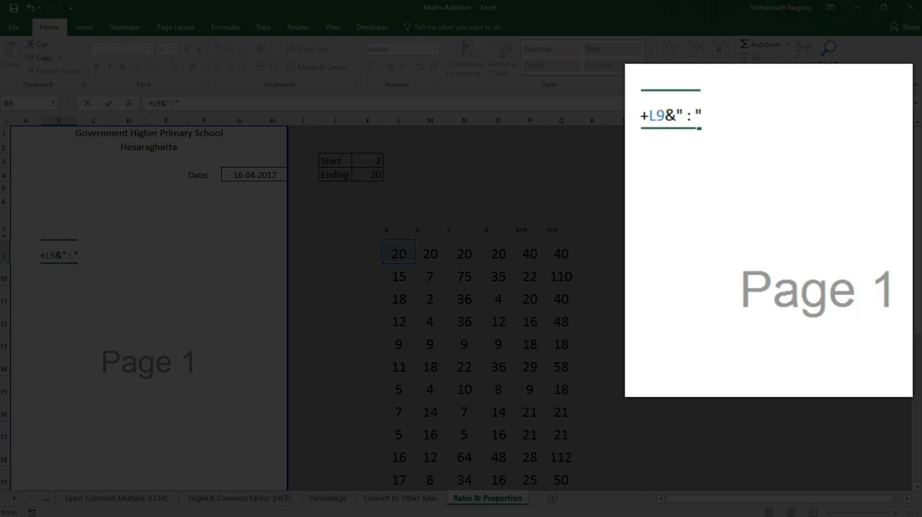
pyautogui.write('*')
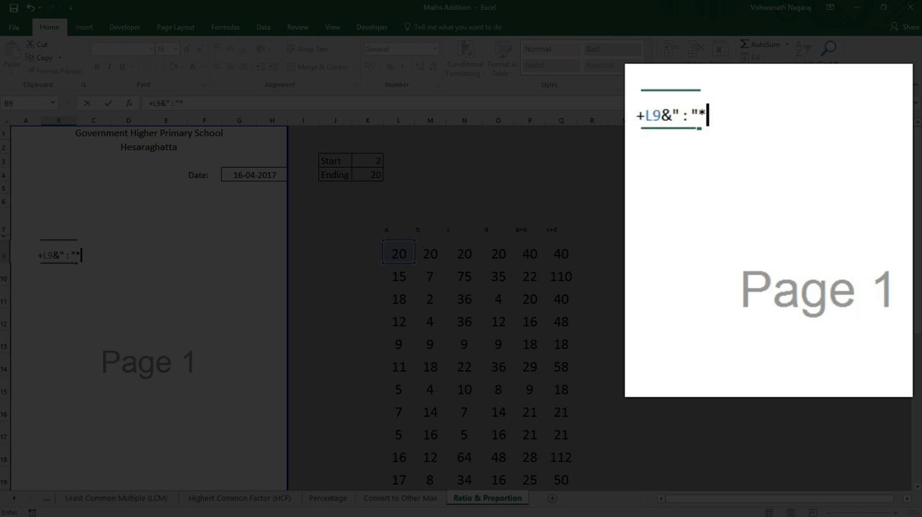
pyautogui.press('BackSpace')
pyautogui.write('&')
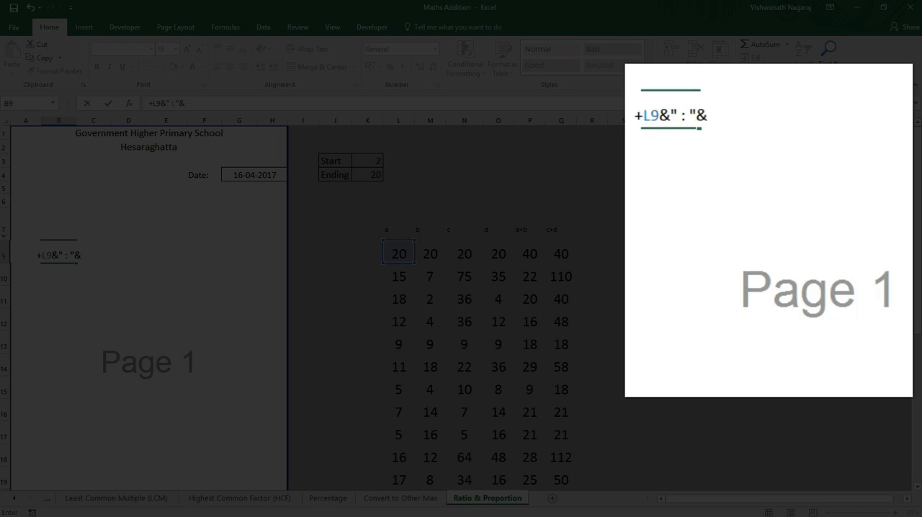
pyautogui.click(436, 256)
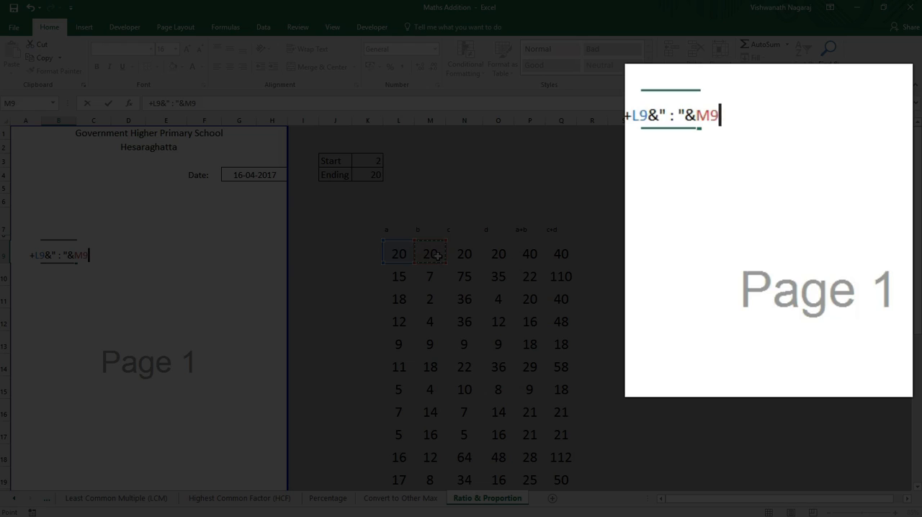
# Step: Extend the B9 formula with &" :: " &N9 to append the proportion sign and c
pyautogui.write('*')
pyautogui.press('BackSpace')
pyautogui.write('7')
pyautogui.press('BackSpace')
pyautogui.write('&" :')
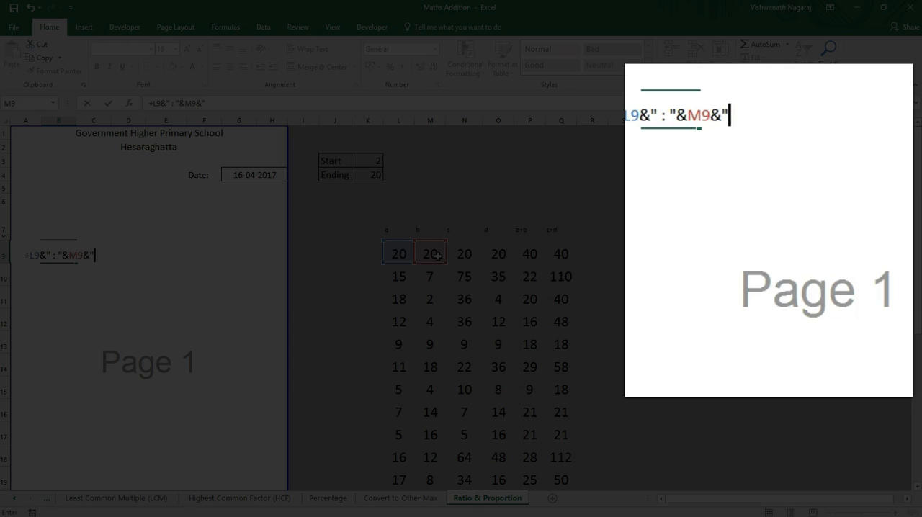
pyautogui.write(':')
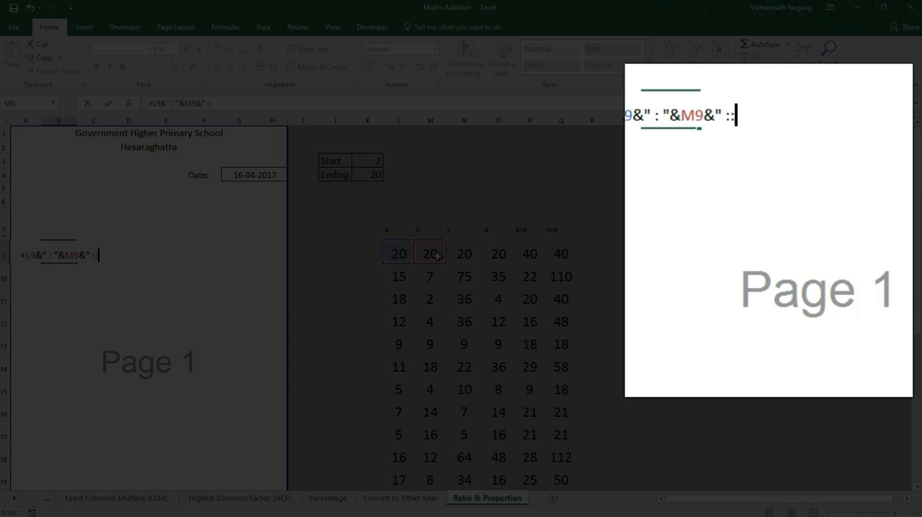
pyautogui.write(' "')
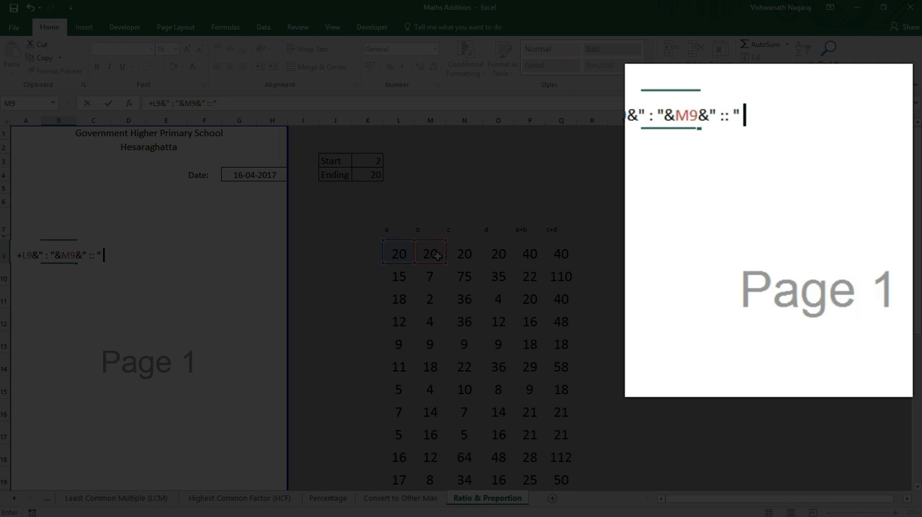
pyautogui.write('^')
pyautogui.press('BackSpace')
pyautogui.write('&')
pyautogui.click(465, 253)
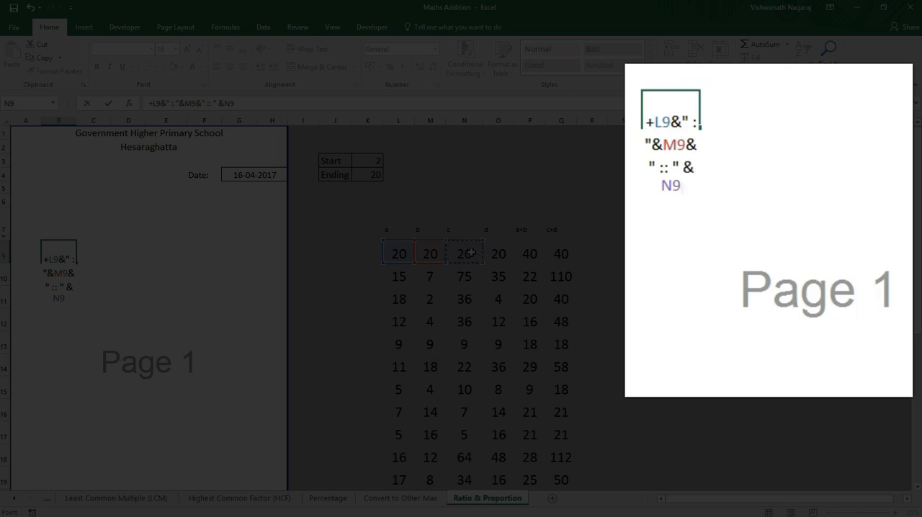
# Step: Complete the B9 formula with &" : "&O9 so that it ends with d
pyautogui.write('&"')
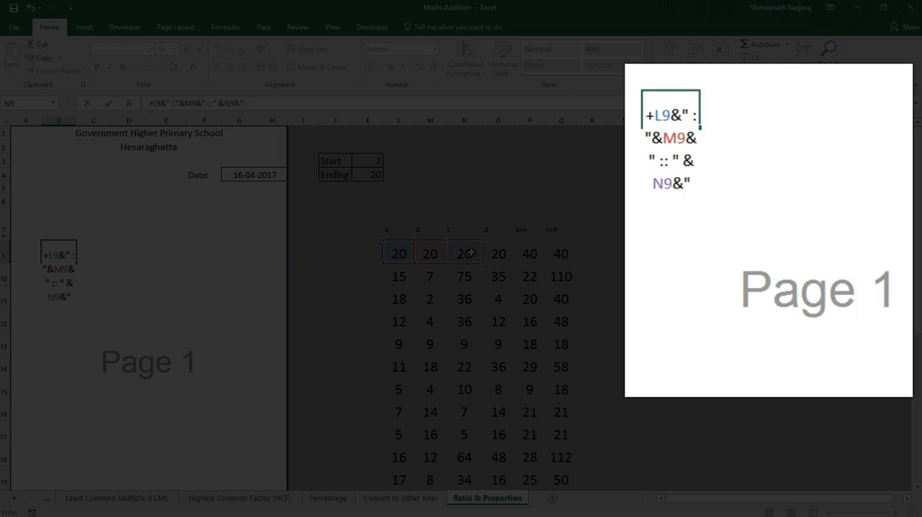
pyautogui.write(' : "')
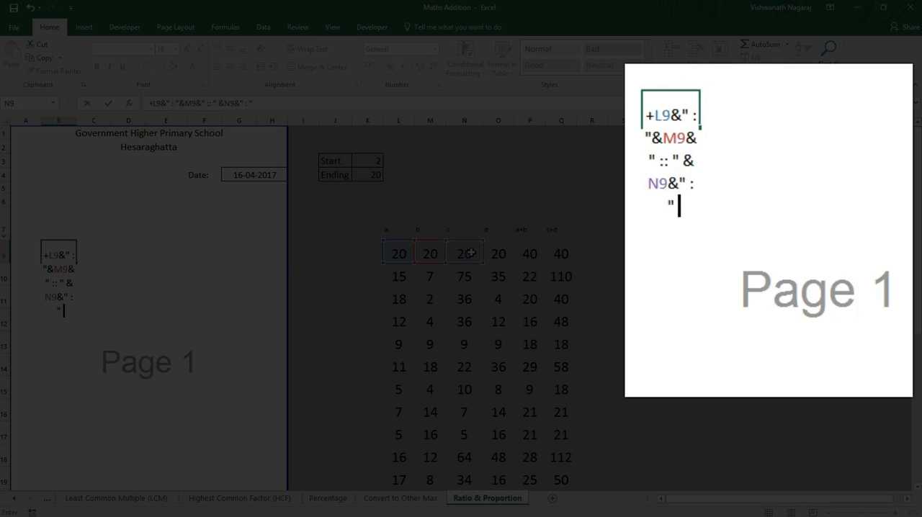
pyautogui.write('&')
pyautogui.click(504, 251)
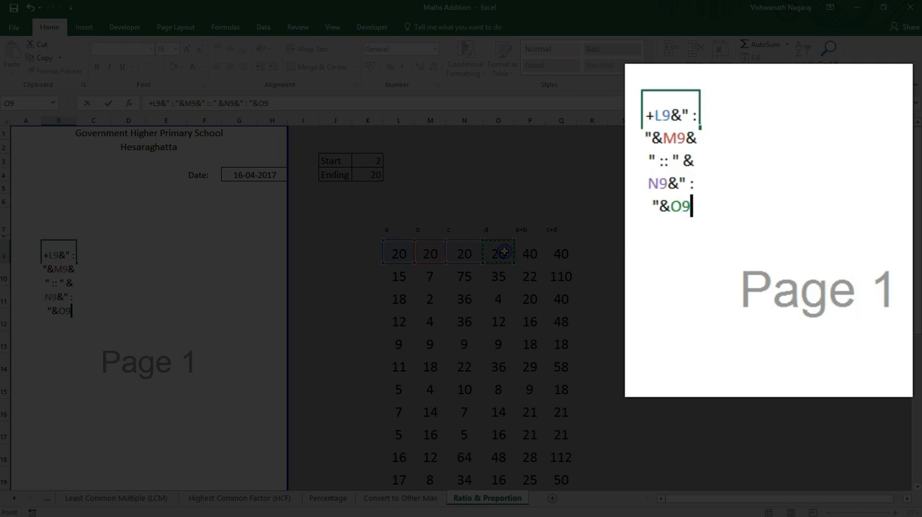
pyautogui.press('Up')
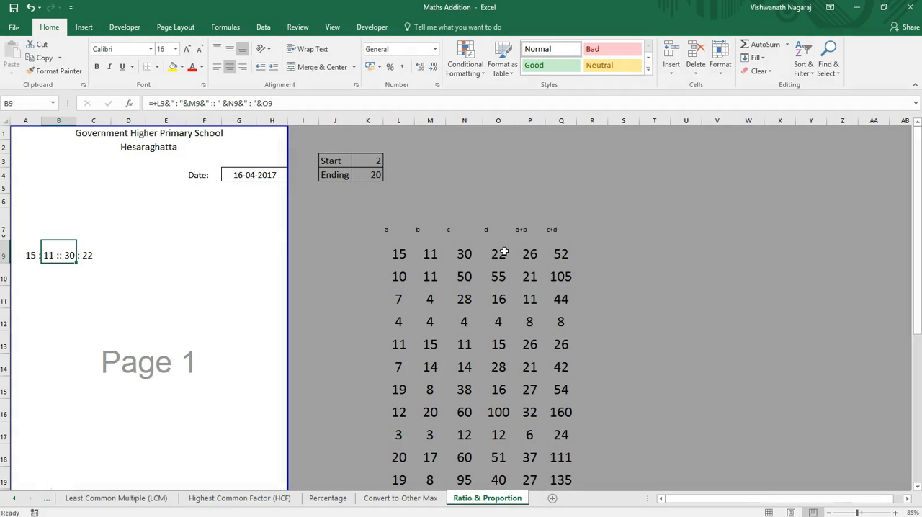
# Step: Examine the combined ratio text in B9 and how it spans the neighbouring cells A9 and C9
pyautogui.press('Right')
pyautogui.press('Left')
pyautogui.press('Left')
pyautogui.press('Right')
pyautogui.press('Right')
pyautogui.press('Left')
pyautogui.press('Left')
pyautogui.press('Right')
pyautogui.press('Left')
pyautogui.press('Right')
pyautogui.press('Right')
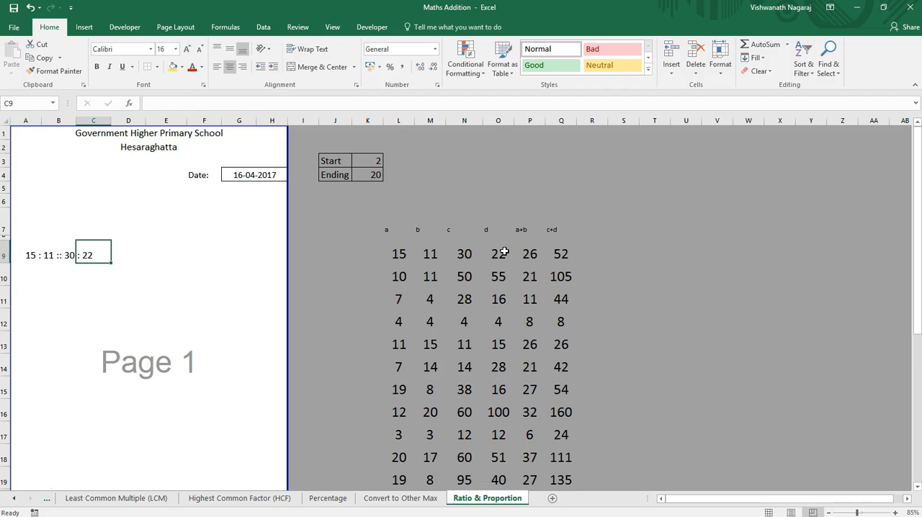
pyautogui.press('Left')
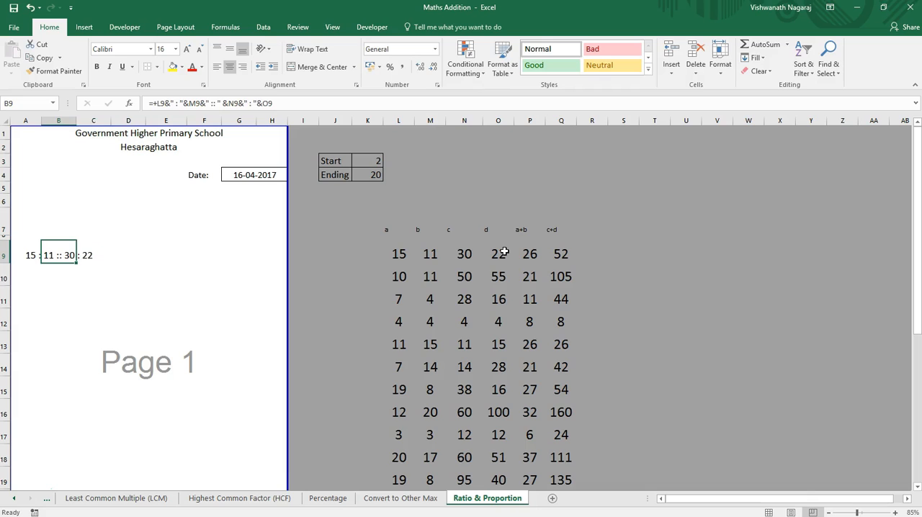
# Step: Enter the random-number formula +RANDBETWEEN(1,4) in R9, beside the c+d column
pyautogui.hotkey('ctrl', 'Right')
pyautogui.hotkey('ctrl', 'Right')
pyautogui.press('Right')
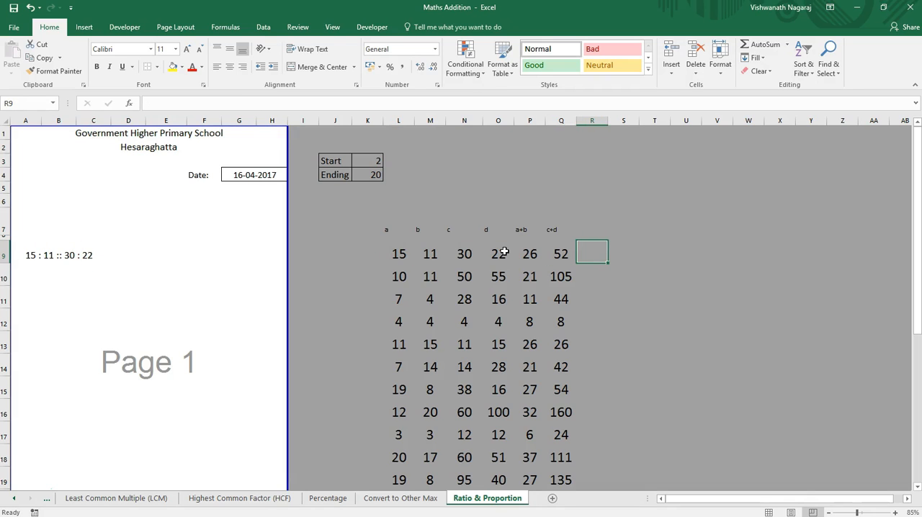
pyautogui.write('+randnu')
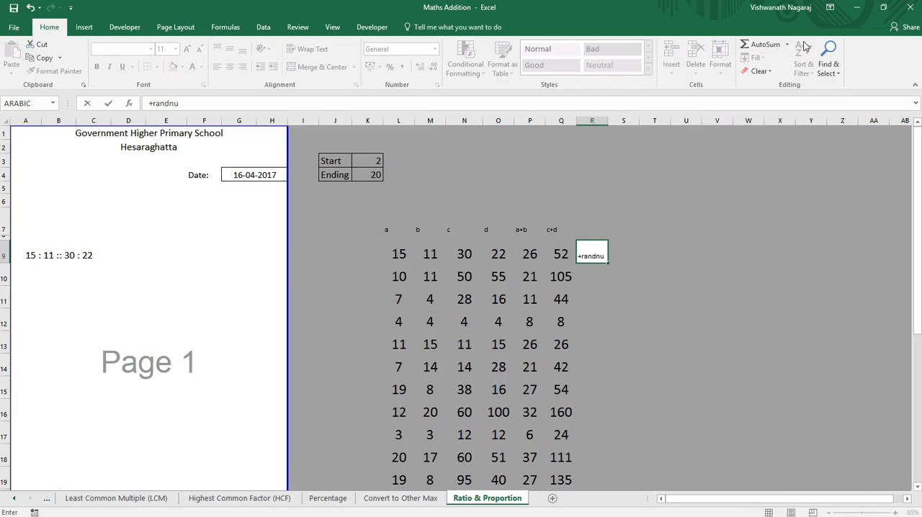
pyautogui.press('BackSpace')
pyautogui.press('BackSpace')
pyautogui.write('be')
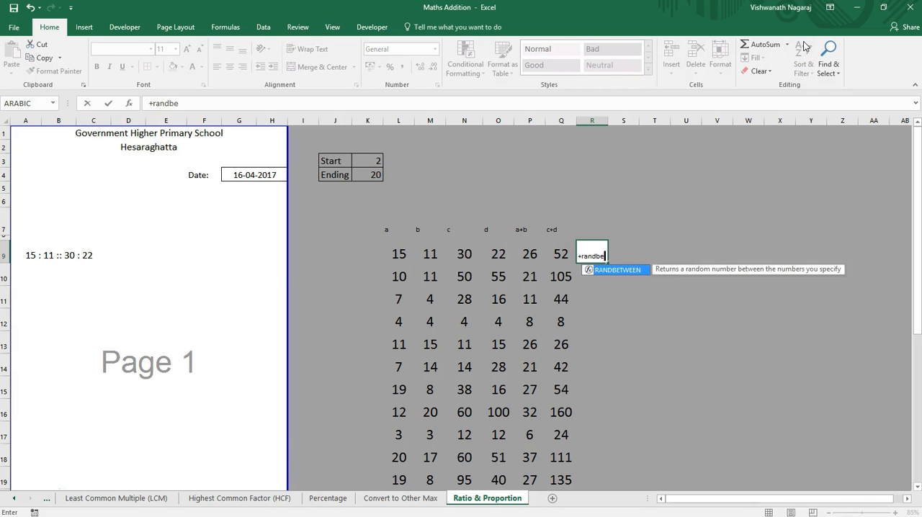
pyautogui.press('Tab')
pyautogui.write('1,3')
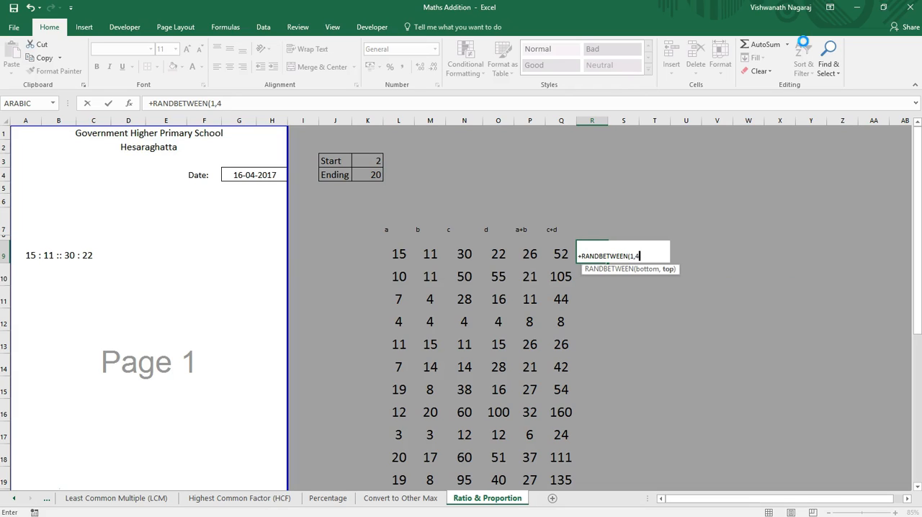
pyautogui.press('BackSpace')
pyautogui.write(')')
pyautogui.press('Return')
# Step: Copy the R9 random-number formula down column R to the rows below
pyautogui.press('Up')
pyautogui.hotkey('ctrl', 'c')
pyautogui.press('Down')
pyautogui.hotkey('shift', 'pagedown')
pyautogui.hotkey('shift', 'Up')
pyautogui.hotkey('shift', 'Up')
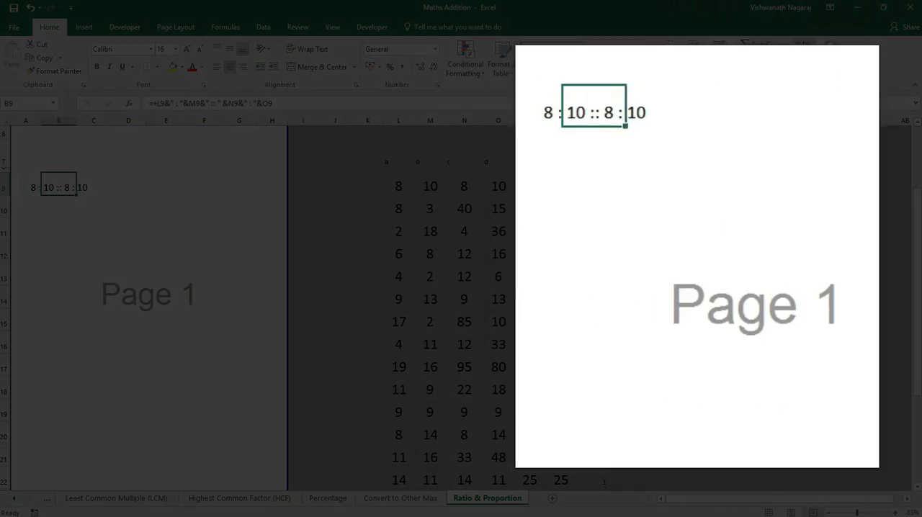
# Step: In the B9 formula, start an IF before L9 with the test r9=1 and "a" as its true value
pyautogui.press('Home')
pyautogui.press('Up')
pyautogui.press('Left')
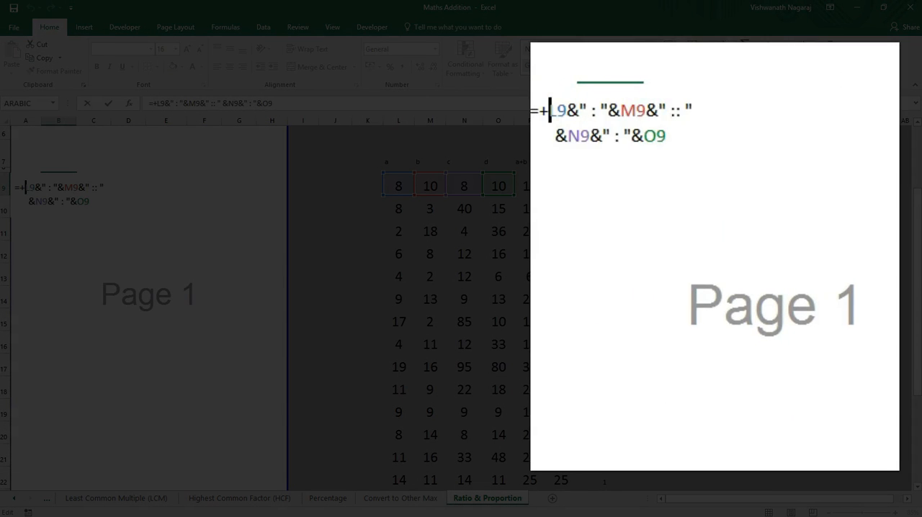
pyautogui.write('if(')
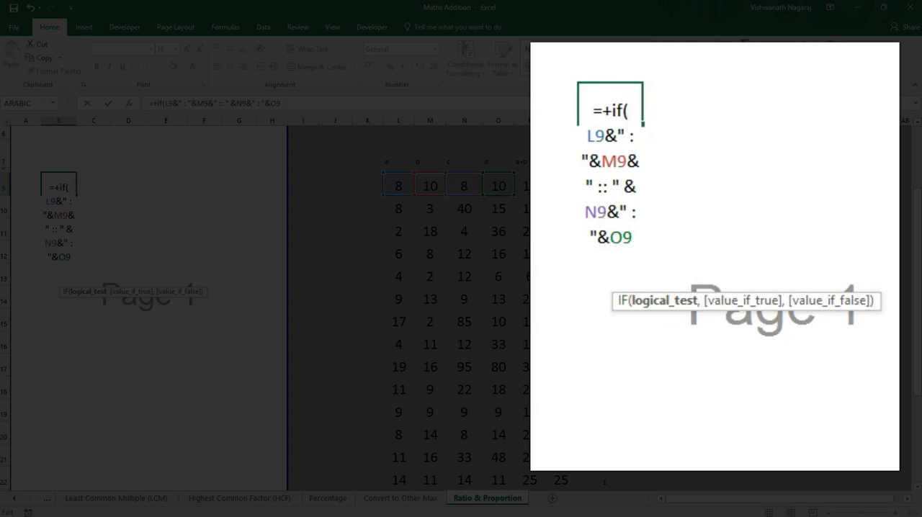
pyautogui.write('r9')
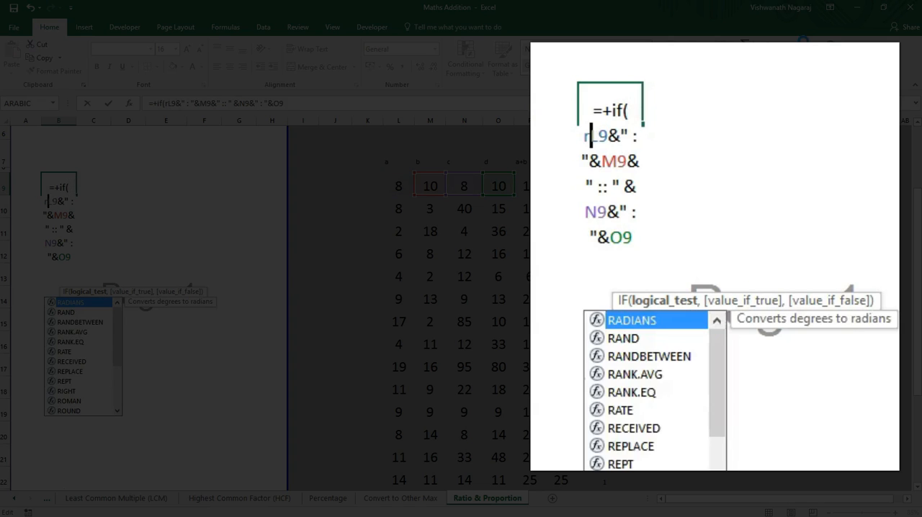
pyautogui.write('=')
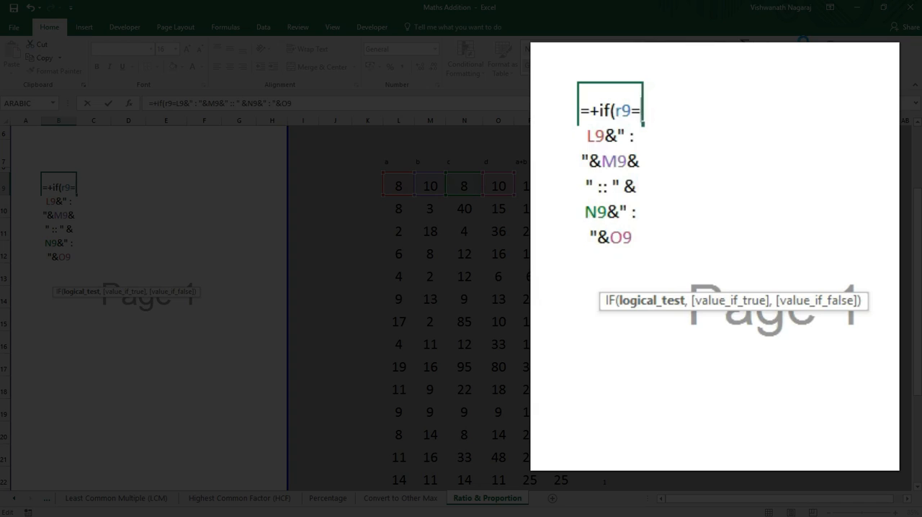
pyautogui.write('1')
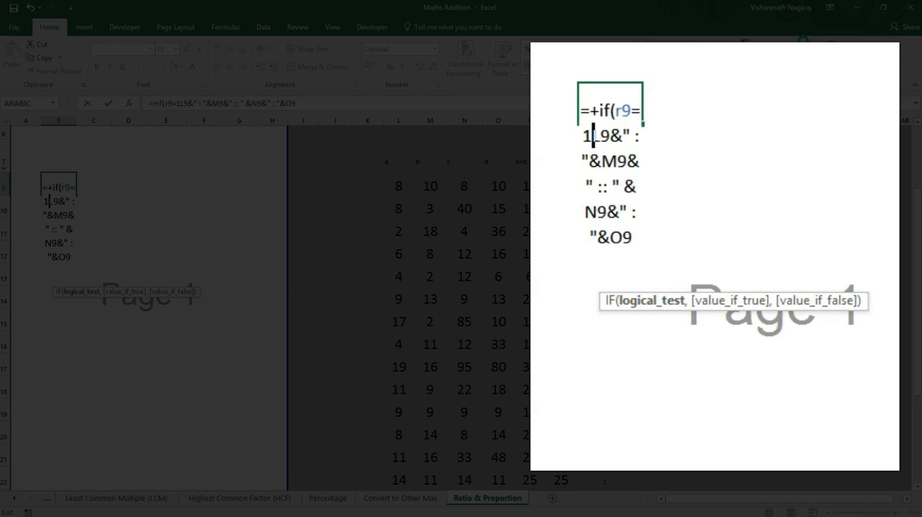
pyautogui.write(',')
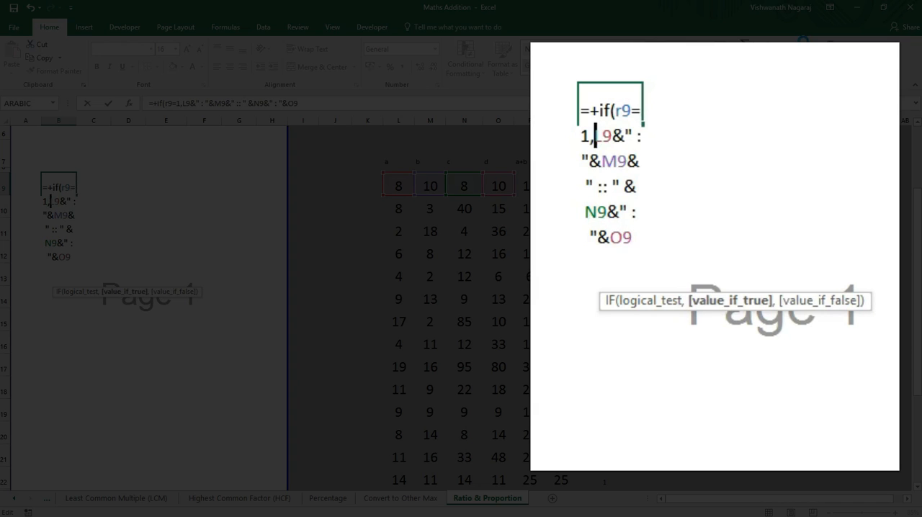
pyautogui.write('"a"')
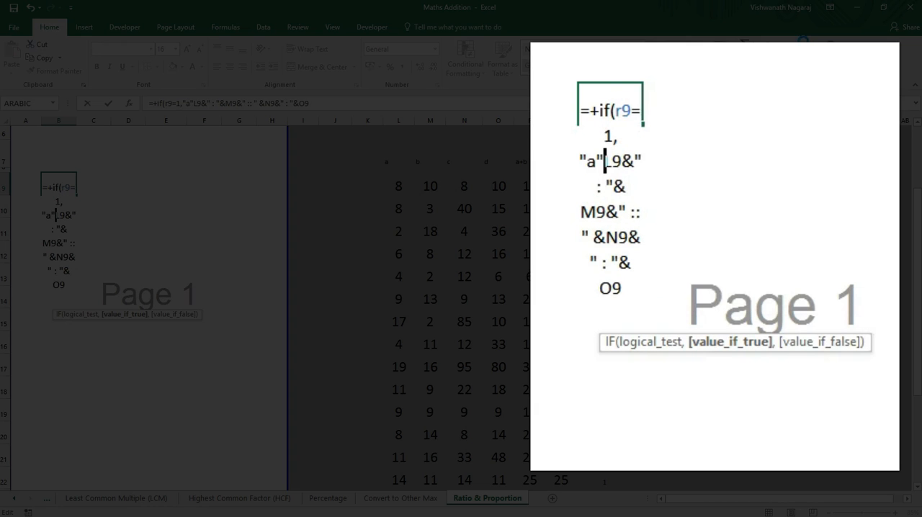
pyautogui.write(',')
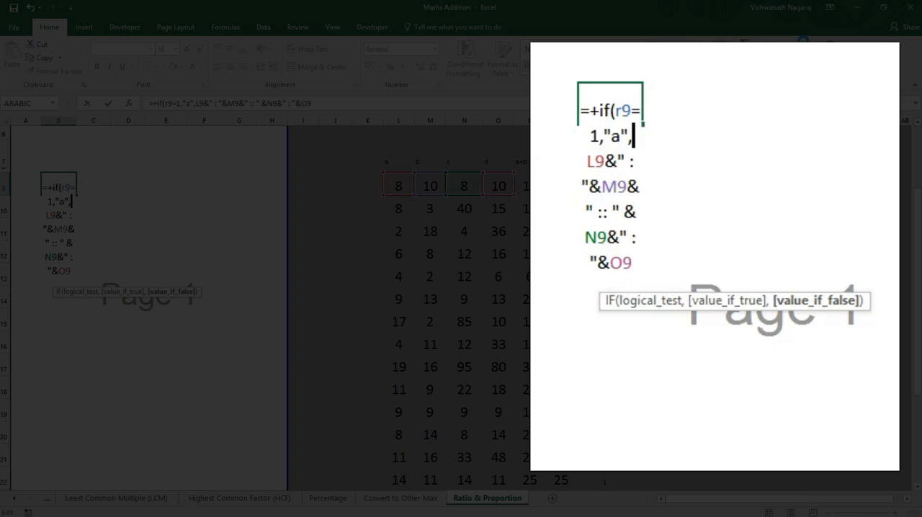
pyautogui.write('"')
# Step: Close the first IF in B9 right after L9, making L9 its false value
pyautogui.press('BackSpace')
pyautogui.write('l9')
pyautogui.press('BackSpace')
pyautogui.press('BackSpace')
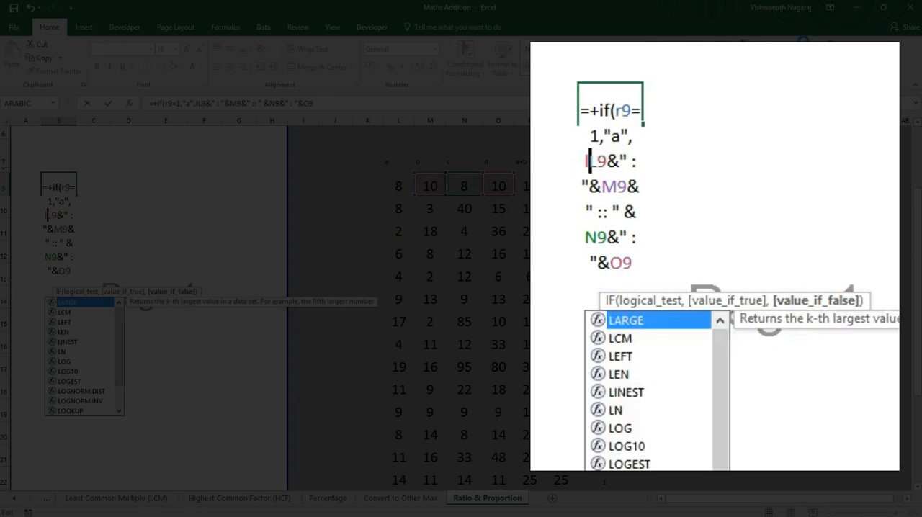
pyautogui.press('Right')
pyautogui.press('Right')
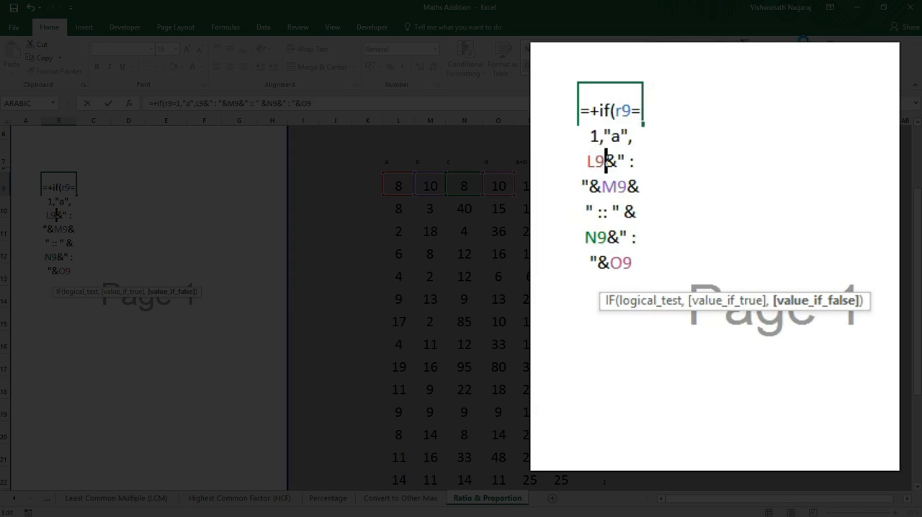
pyautogui.write(')')
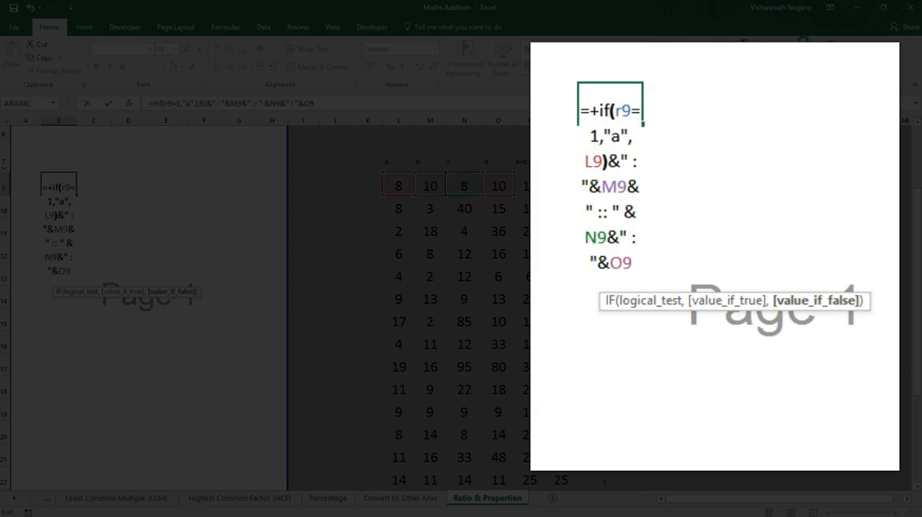
# Step: Start a second IF before M9 in the B9 formula with the test m9=2 and "a" as its true value
pyautogui.press('Right')
pyautogui.press('Right')
pyautogui.press('Right')
pyautogui.press('Right')
pyautogui.press('Right')
pyautogui.press('Right')
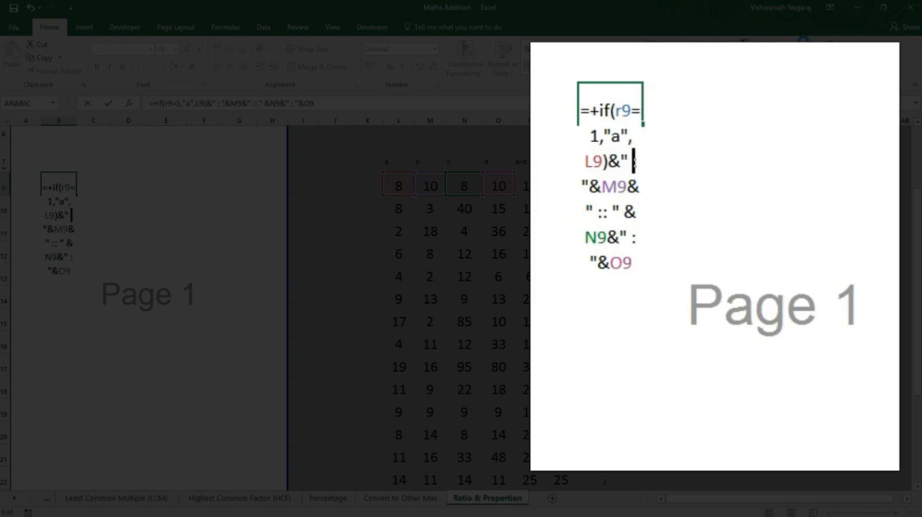
pyautogui.press('Right')
pyautogui.press('Right')
pyautogui.write('if(')
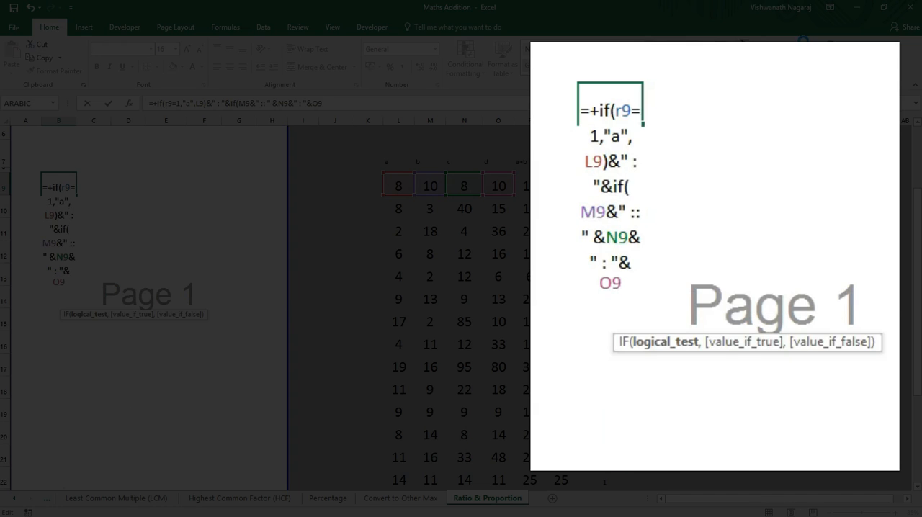
pyautogui.write('m9')
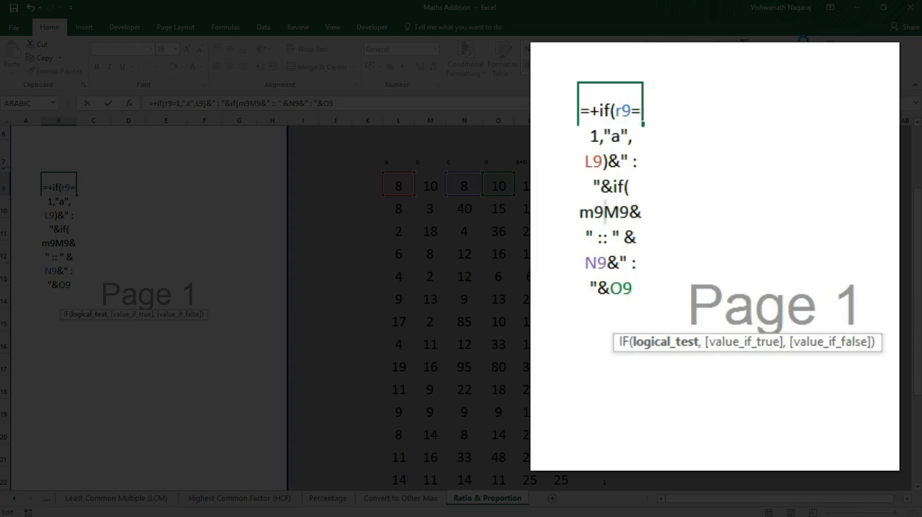
pyautogui.write('=2')
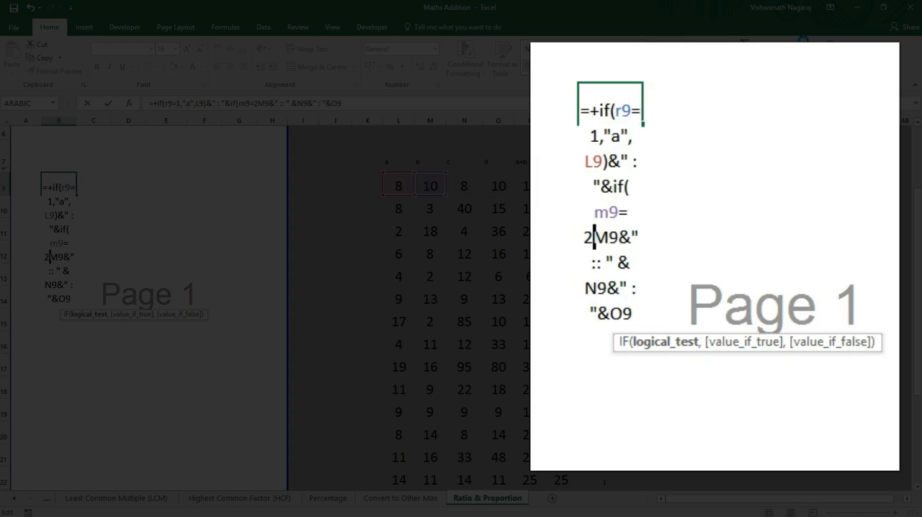
pyautogui.write(',')
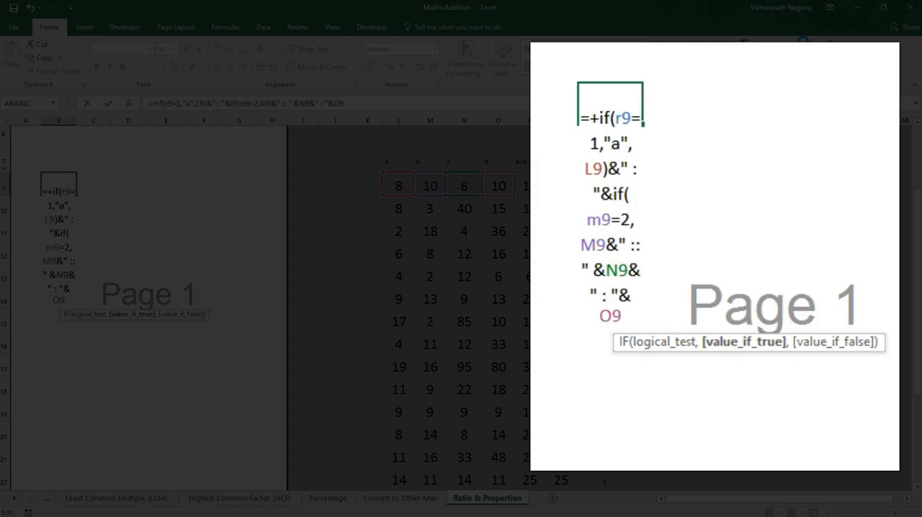
pyautogui.write('"a"')
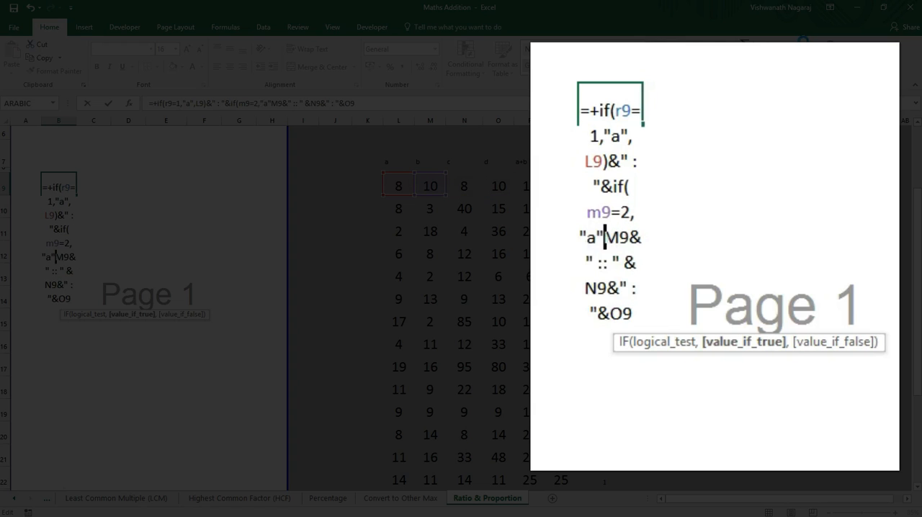
pyautogui.write(',')
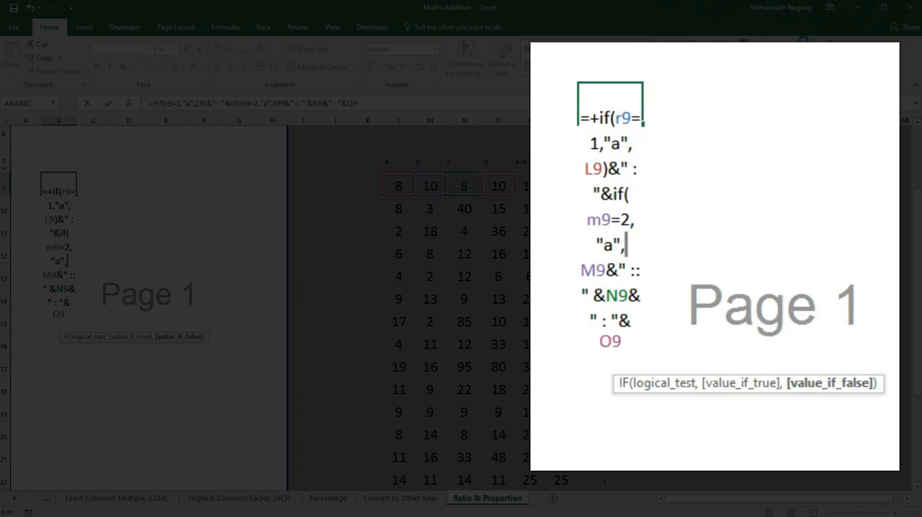
# Step: Close the second IF in B9 right after M9, making M9 its false value
pyautogui.click(607, 269)
pyautogui.write('_')
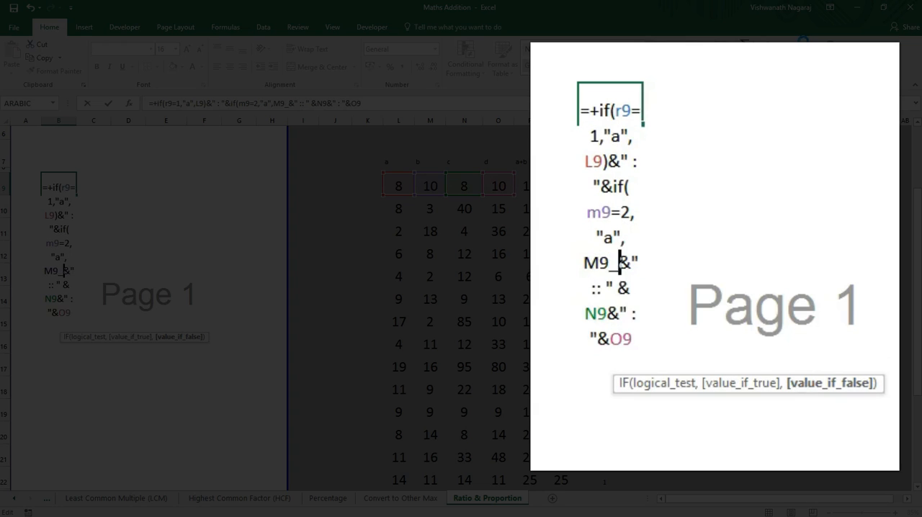
pyautogui.press('BackSpace')
pyautogui.write(')')
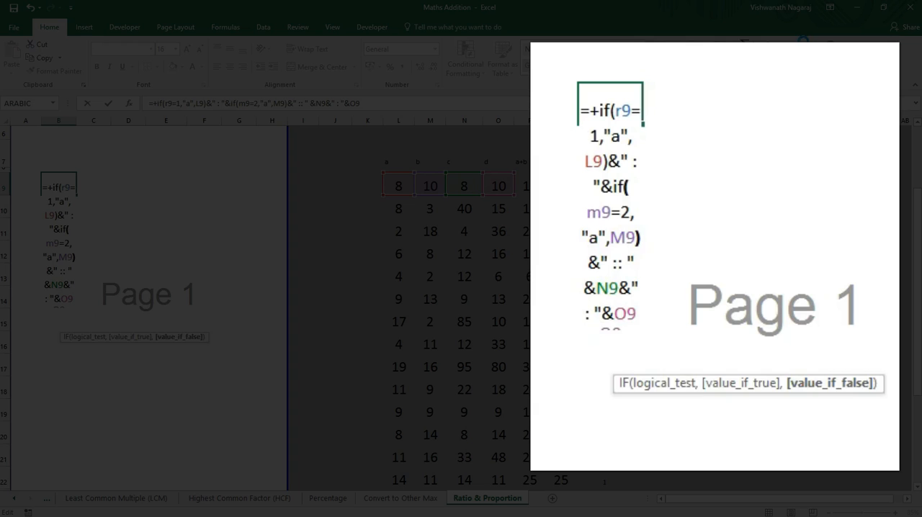
# Step: Start a third IF before N9 in the B9 formula with the test r9=3 and "a" as its true value
pyautogui.press('Right')
pyautogui.press('Right')
pyautogui.press('Right')
pyautogui.press('Right')
pyautogui.press('Right')
pyautogui.press('Right')
pyautogui.press('Right')
pyautogui.write('if(')
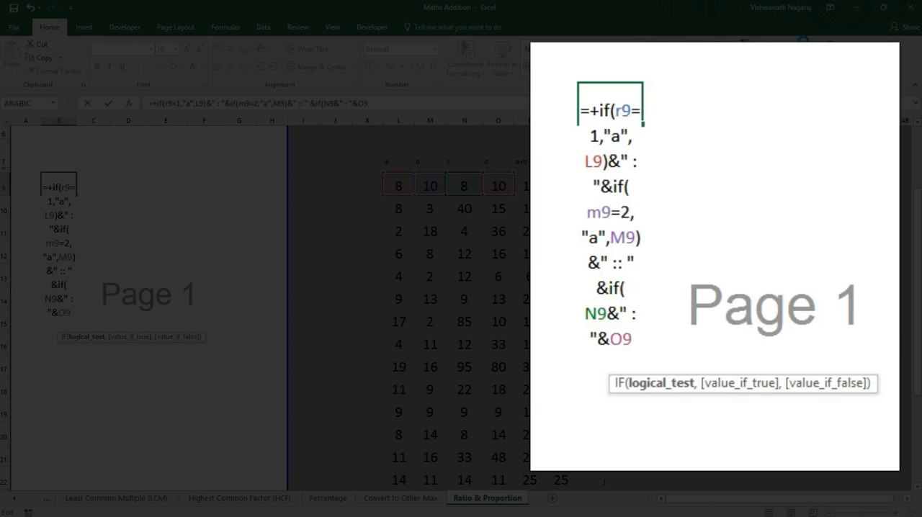
pyautogui.write('r9')
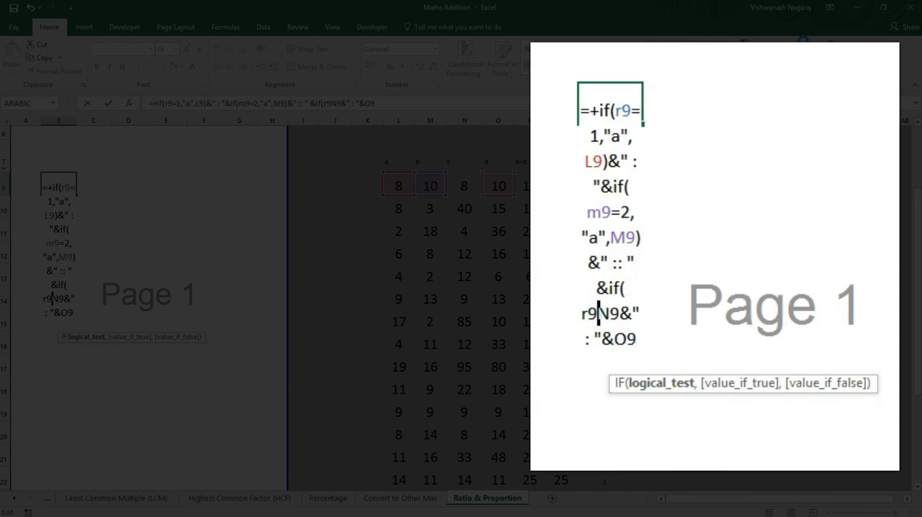
pyautogui.write('-')
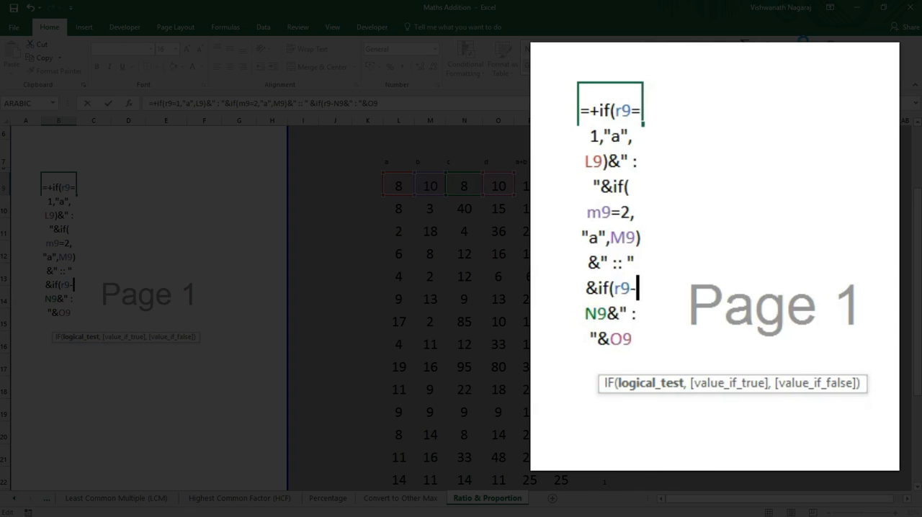
pyautogui.press('BackSpace')
pyautogui.write('=3')
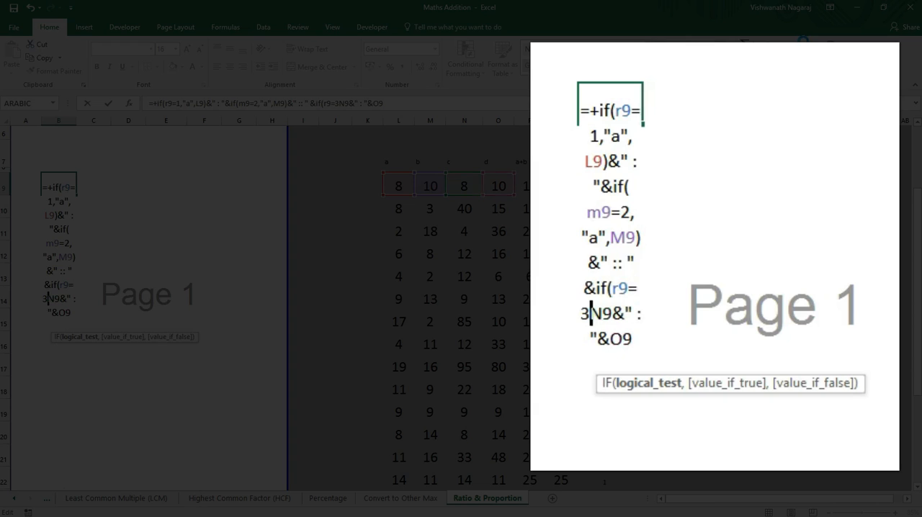
pyautogui.write(',')
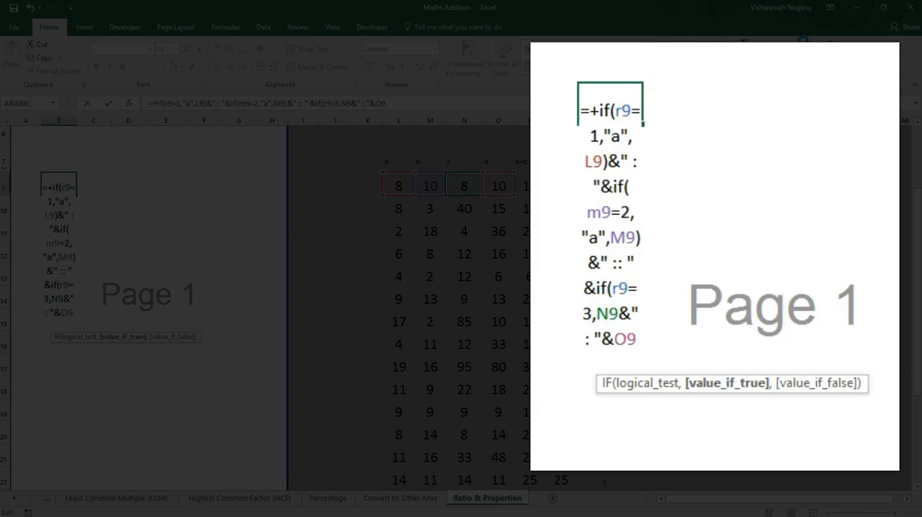
pyautogui.write('"a",')
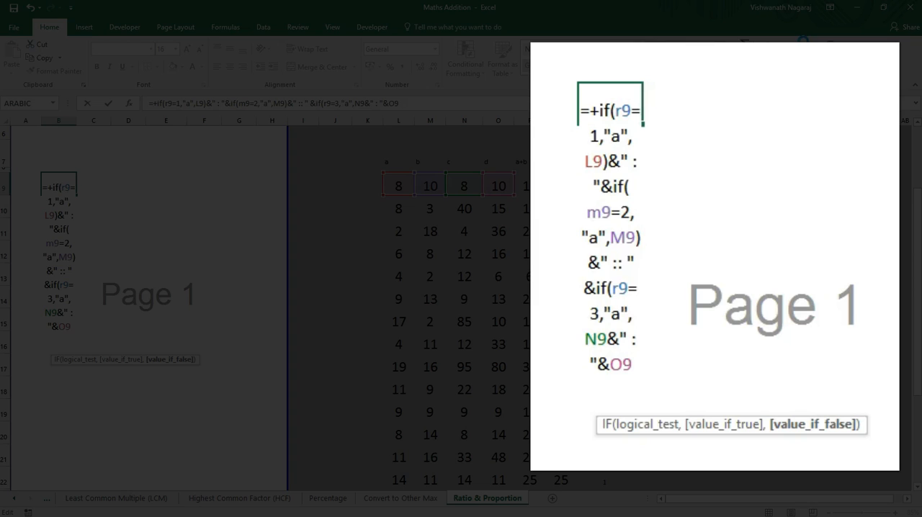
# Step: Wrap O9 at the end of the B9 formula as if(r9=4,"a",O9)
pyautogui.press('Right')
pyautogui.press('Right')
pyautogui.press('Right')
pyautogui.press('Right')
pyautogui.press('Right')
pyautogui.press('Right')
pyautogui.press('Right')
pyautogui.press('Right')
pyautogui.press('Right')
pyautogui.write('if')
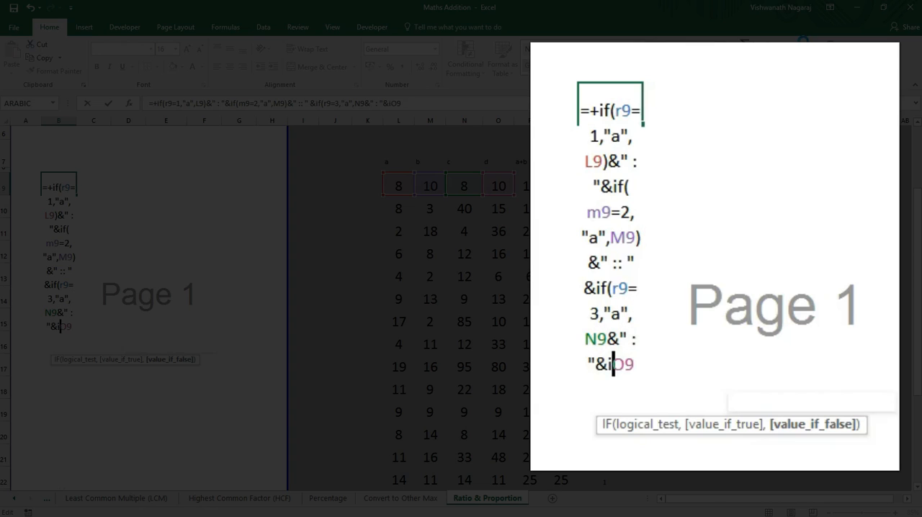
pyautogui.write('(r9')
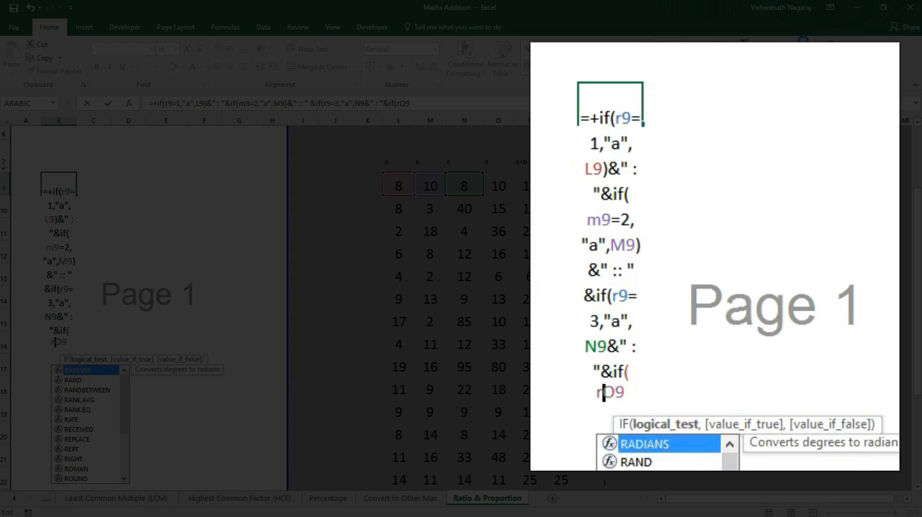
pyautogui.write('=')
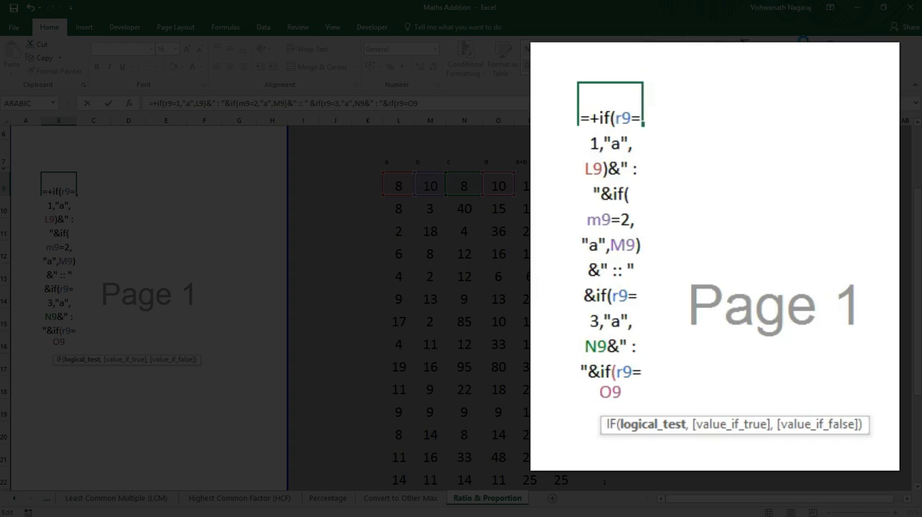
pyautogui.write('4,')
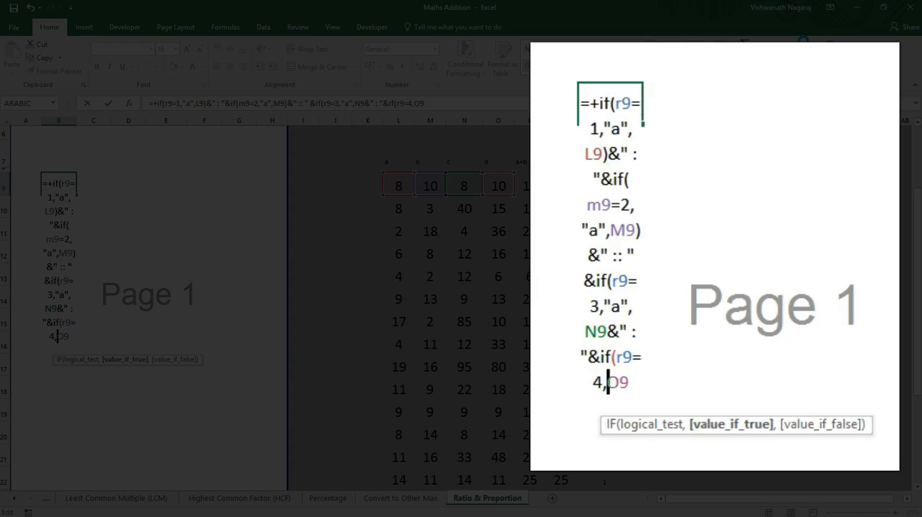
pyautogui.write('"a",')
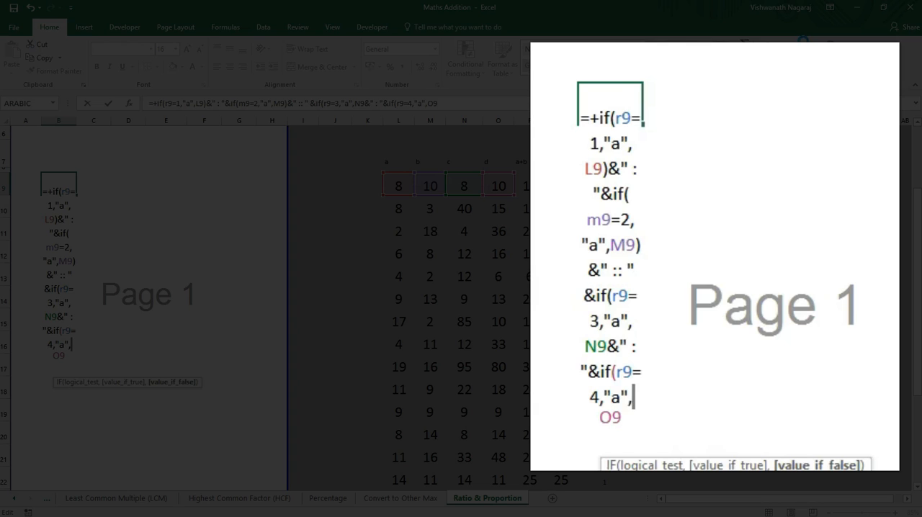
pyautogui.write('_')
pyautogui.press('BackSpace')
pyautogui.write(')')
# Step: Correct the second IF's test in B9 so it reads r9=2
pyautogui.press('Up')
pyautogui.press('Up')
pyautogui.press('Up')
pyautogui.press('Up')
pyautogui.press('Up')
pyautogui.press('Up')
pyautogui.press('Up')
pyautogui.press('Up')
pyautogui.press('Left')
pyautogui.press('Left')
pyautogui.press('BackSpace')
pyautogui.write('r')
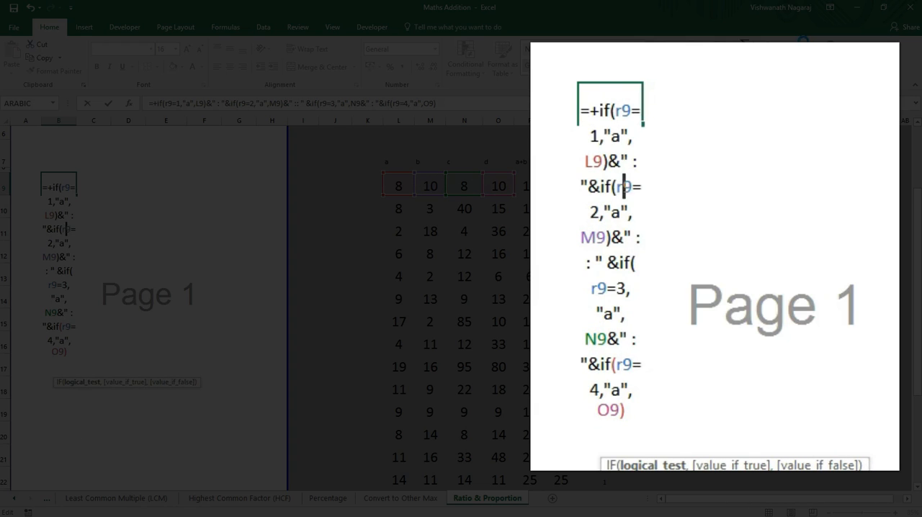
# Step: Decline the proposed formula correction, close the third IF right after N9 and commit the B9 formula
pyautogui.press('Return')
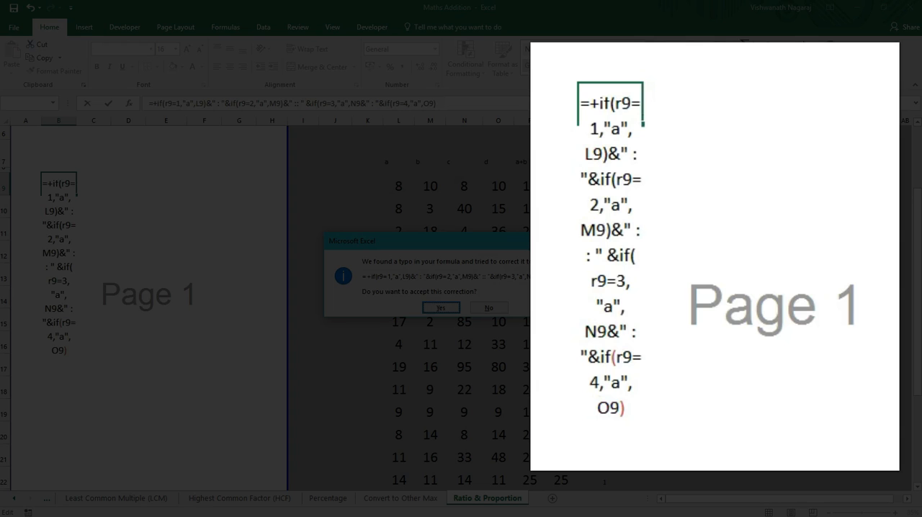
pyautogui.write('n)')
pyautogui.press('Return')
pyautogui.press('Up')
pyautogui.press('Left')
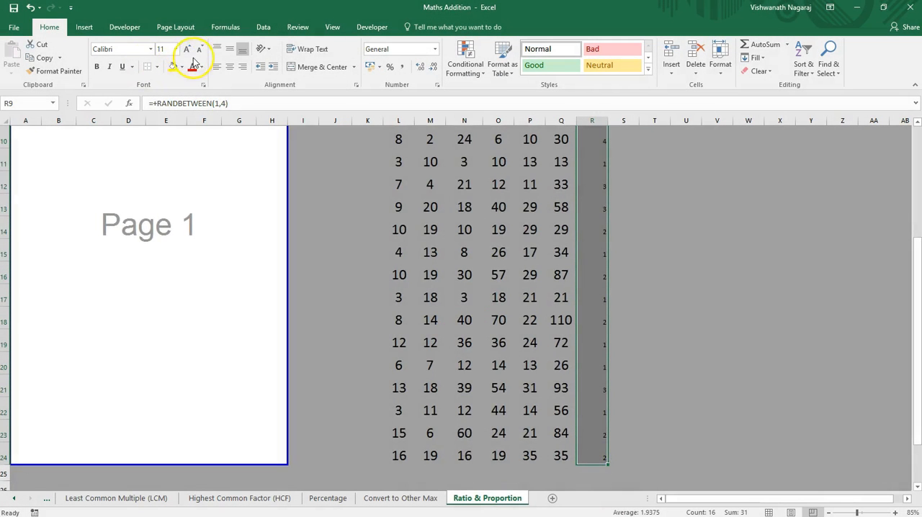
# Step: Increase the font size of the random numbers in R9:R24 to 22 and select R9
pyautogui.click(186, 52)
pyautogui.click(186, 52)
pyautogui.click(186, 52)
pyautogui.click(185, 52)
pyautogui.click(185, 52)
pyautogui.click(186, 52)
pyautogui.click(584, 273)
pyautogui.click(591, 253)
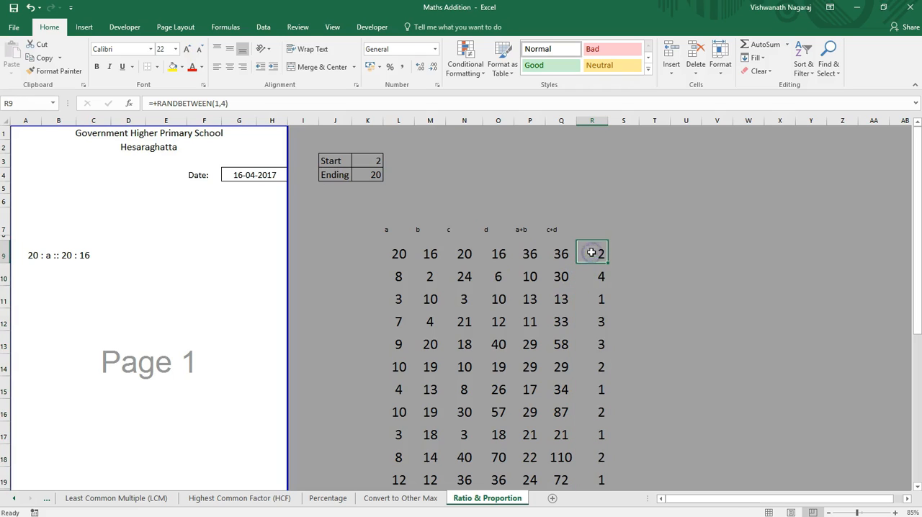
# Step: Fill the B9 question formula down to B14 and compare the questions with the random numbers in column R
pyautogui.click(597, 272)
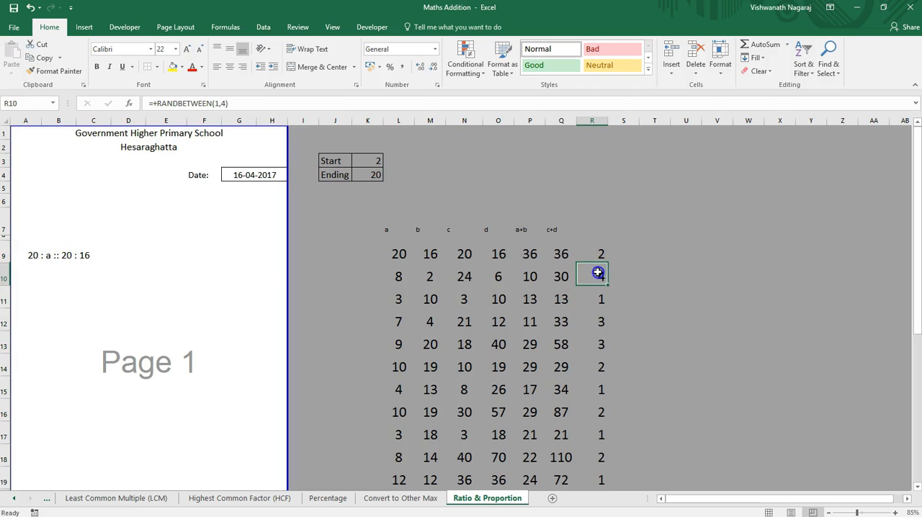
pyautogui.moveTo(36, 253); pyautogui.dragTo(130, 373)
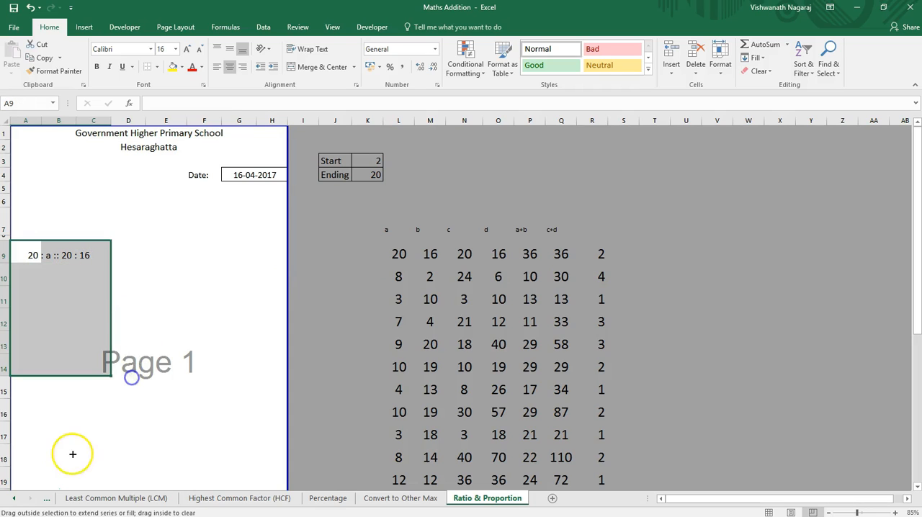
pyautogui.click(61, 298)
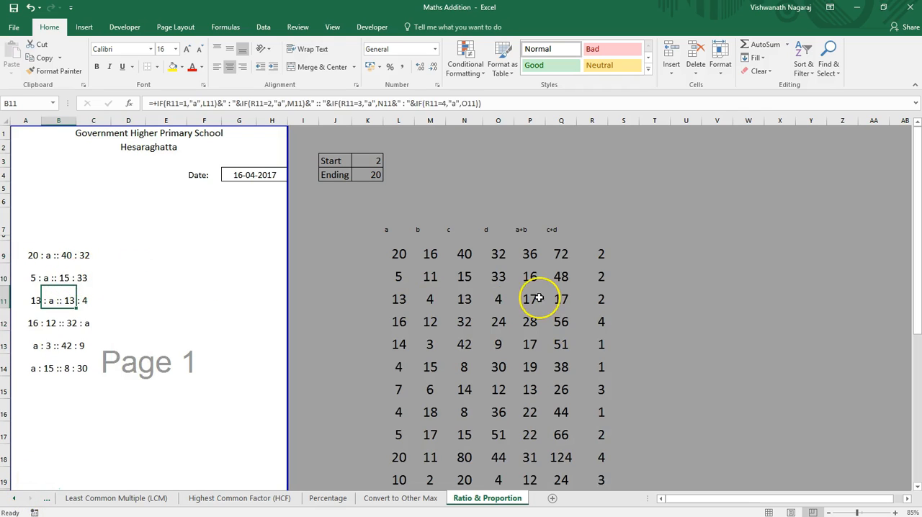
pyautogui.click(592, 277)
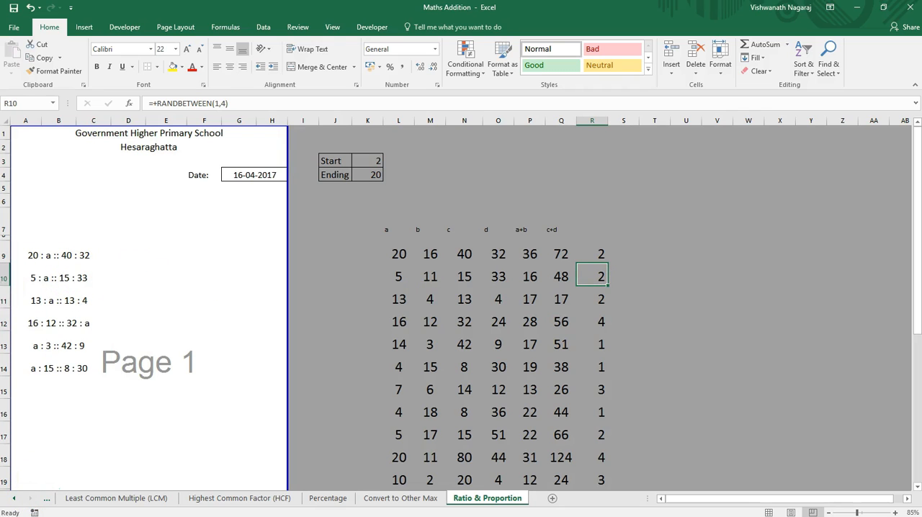
pyautogui.click(599, 300)
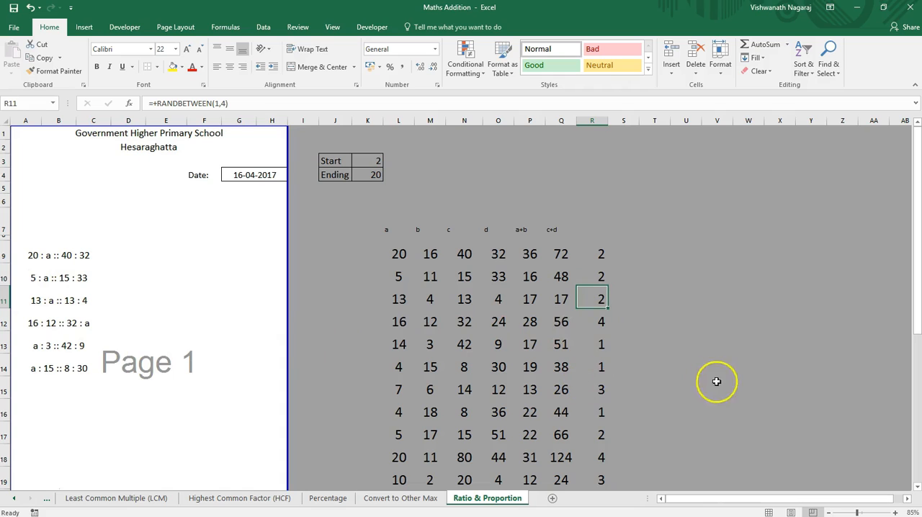
pyautogui.click(594, 323)
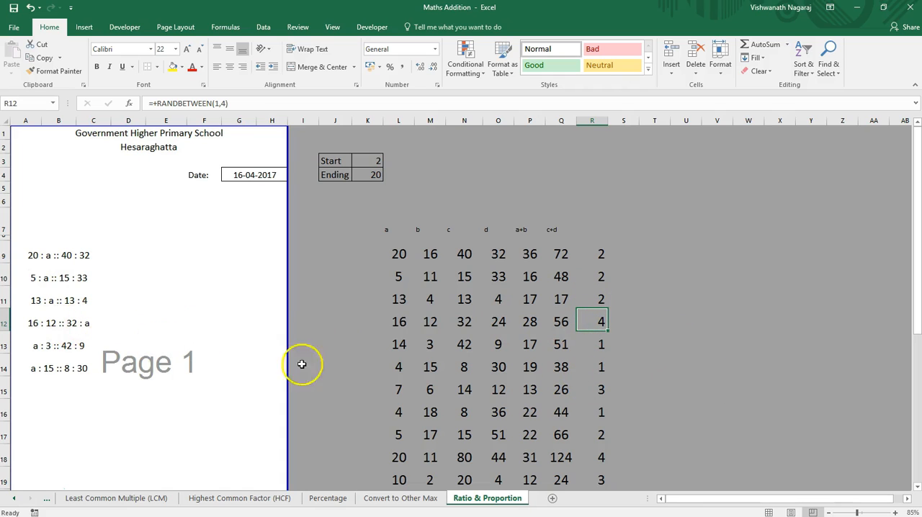
pyautogui.click(591, 345)
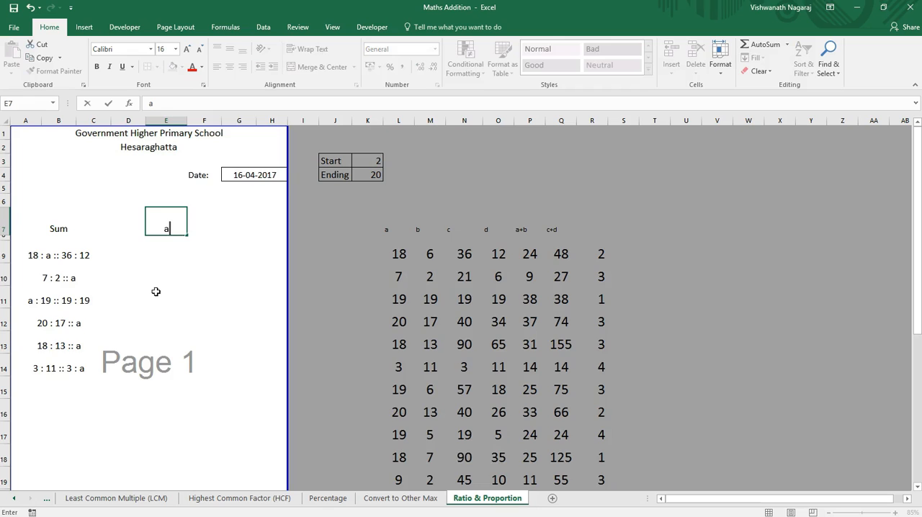
# Step: Enter the heading "a" in E7 and add a border around the answer cell E9
pyautogui.press('Return')
pyautogui.click(161, 252)
pyautogui.click(156, 67)
pyautogui.click(165, 169)
pyautogui.hotkey('ctrl', 'c')
pyautogui.click(161, 275)
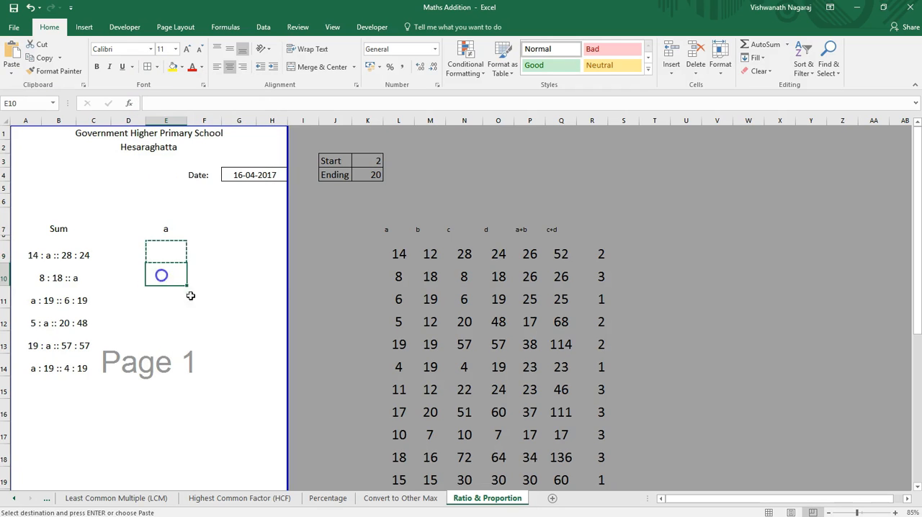
# Step: Insert a blank row below each of the first five questions and delete the sixth question's row 19
pyautogui.rightClick(4, 278)
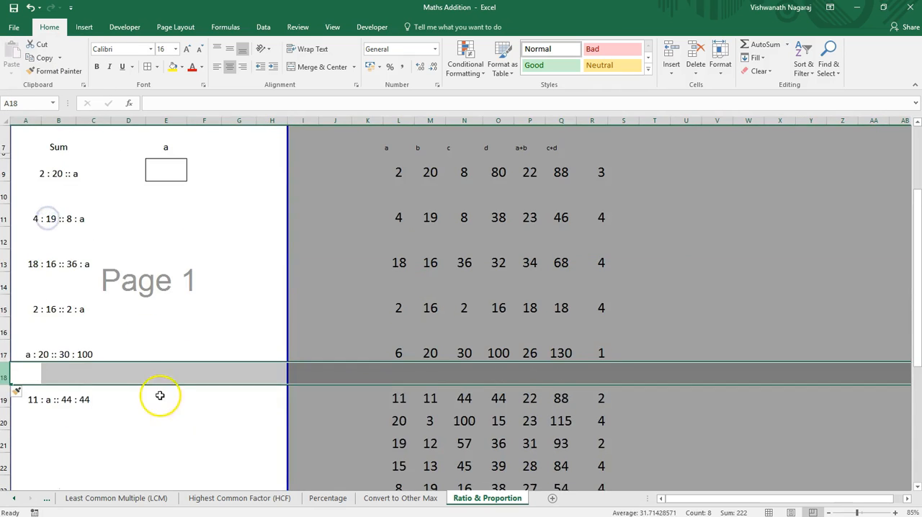
pyautogui.click(160, 396)
pyautogui.hotkey('ctrl', 'v')
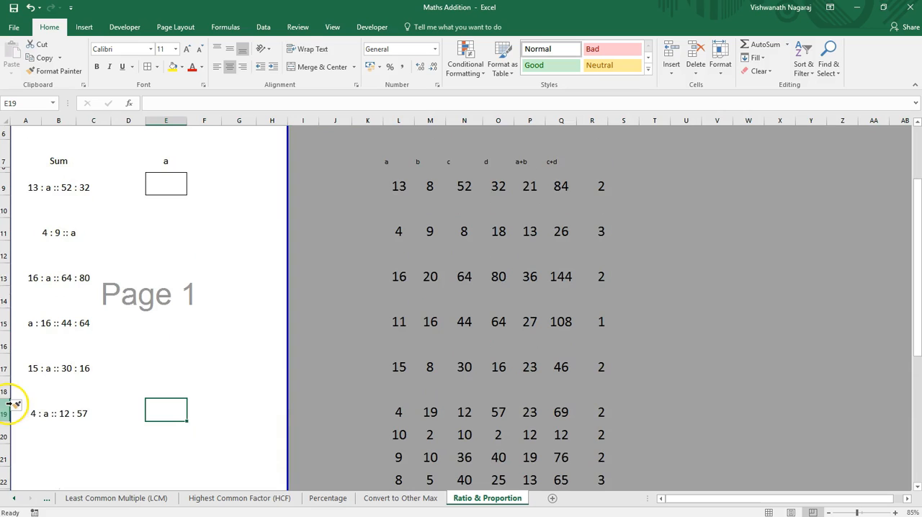
pyautogui.rightClick(7, 411)
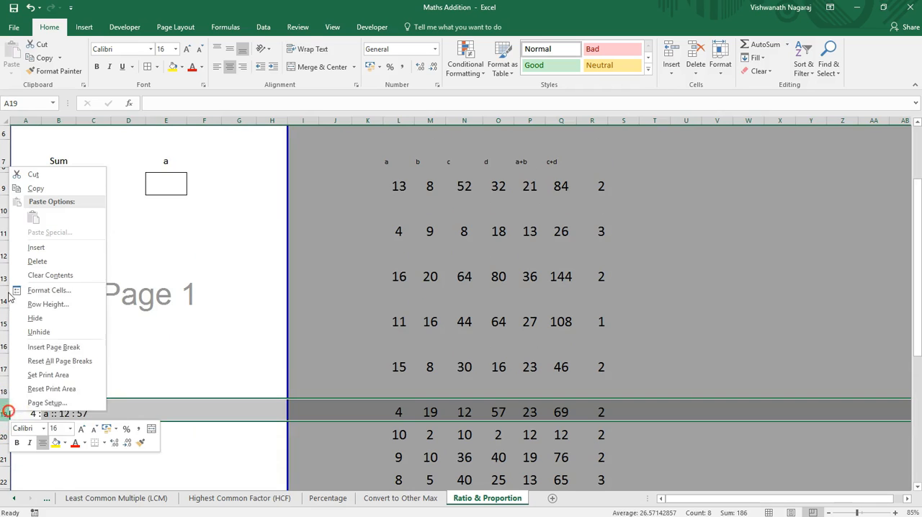
pyautogui.click(58, 262)
# Step: Copy the bordered answer box from E9 to E11, E13, E15 and E17
pyautogui.click(154, 359)
pyautogui.click(166, 183)
pyautogui.hotkey('ctrl', 'c')
pyautogui.click(166, 231)
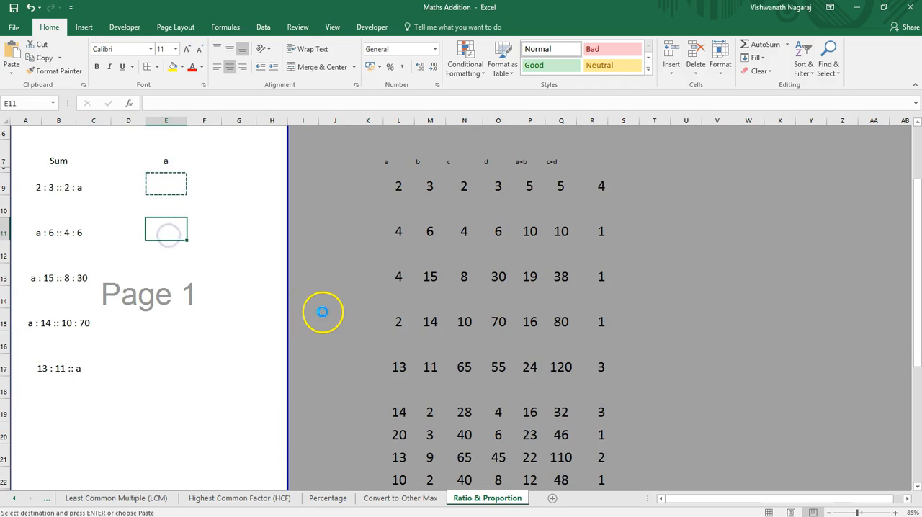
pyautogui.hotkey('ctrl', 'v')
pyautogui.press('Down')
pyautogui.press('Down')
pyautogui.hotkey('ctrl', 'v')
pyautogui.press('Down')
pyautogui.press('Down')
pyautogui.press('Down')
pyautogui.press('Down')
pyautogui.hotkey('ctrl', 'v')
pyautogui.press('Down')
pyautogui.press('Down')
pyautogui.press('Up')
pyautogui.press('Up')
pyautogui.hotkey('ctrl', 'Up')
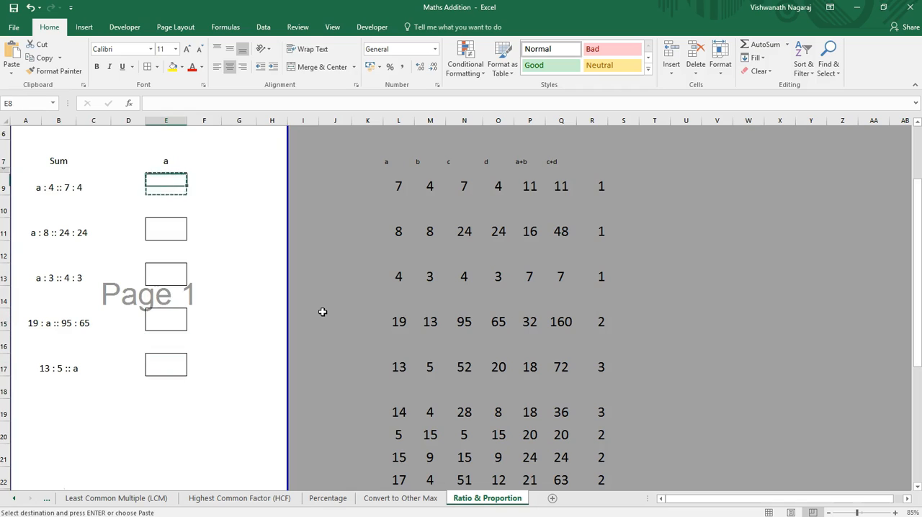
pyautogui.press('Up')
pyautogui.press('Up')
pyautogui.press('Down')
pyautogui.press('Down')
pyautogui.press('Down')
pyautogui.press('Down')
pyautogui.press('Escape')
pyautogui.press('Up')
pyautogui.press('Up')
pyautogui.press('Home')
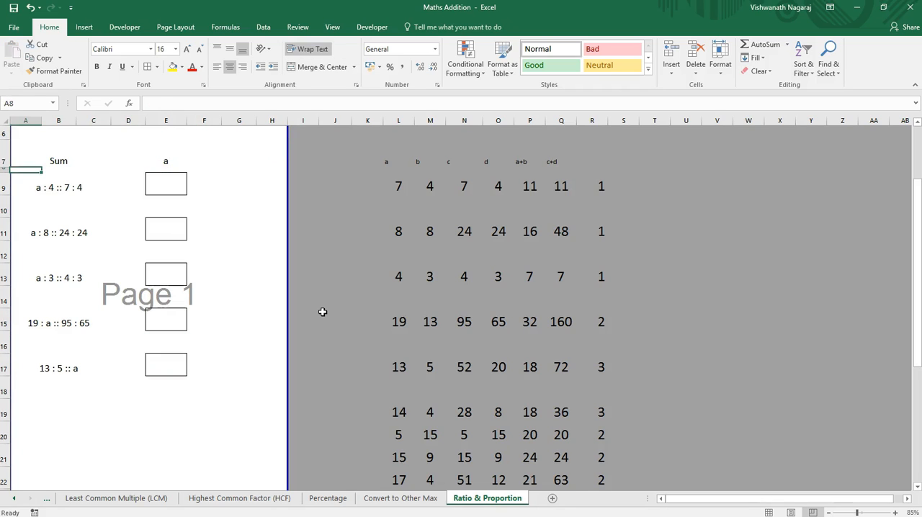
pyautogui.press('Up')
pyautogui.hotkey('shift', 'Right')
pyautogui.hotkey('shift', 'Right')
pyautogui.hotkey('shift', 'Right')
pyautogui.hotkey('shift', 'Left')
pyautogui.hotkey('shift', 'Left')
pyautogui.hotkey('shift', 'Left')
pyautogui.hotkey('shift', 'Right')
pyautogui.hotkey('shift', 'Right')
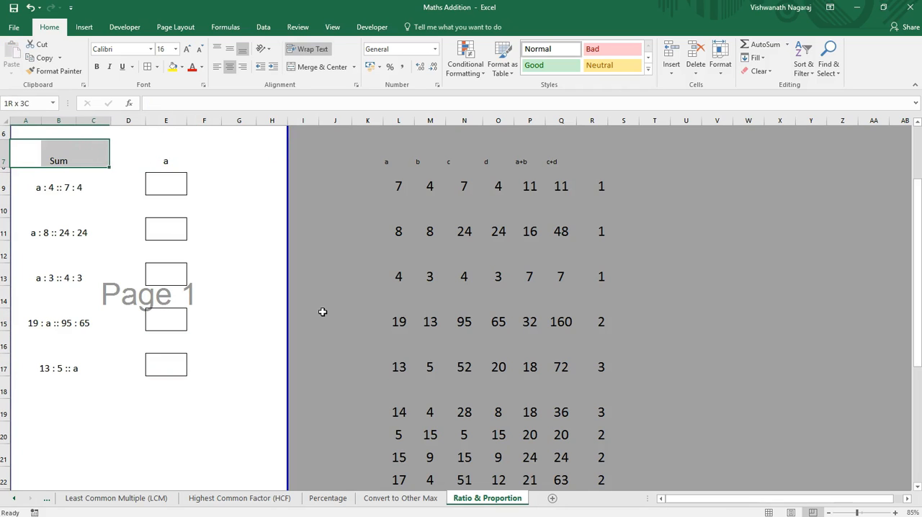
pyautogui.hotkey('shift', 'Right')
pyautogui.hotkey('shift', 'Right')
pyautogui.hotkey('shift', 'Right')
pyautogui.hotkey('shift', 'Down')
pyautogui.hotkey('shift', 'Down')
pyautogui.hotkey('shift', 'Down')
pyautogui.hotkey('shift', 'Down')
pyautogui.hotkey('shift', 'Down')
pyautogui.hotkey('shift', 'Down')
pyautogui.hotkey('shift', 'Down')
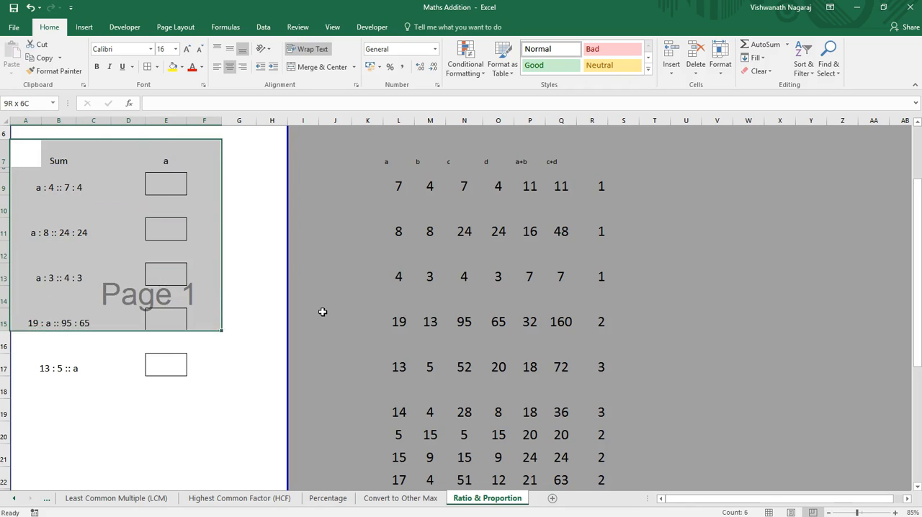
pyautogui.hotkey('shift', 'Down')
pyautogui.hotkey('shift', 'Down')
pyautogui.hotkey('shift', 'Down')
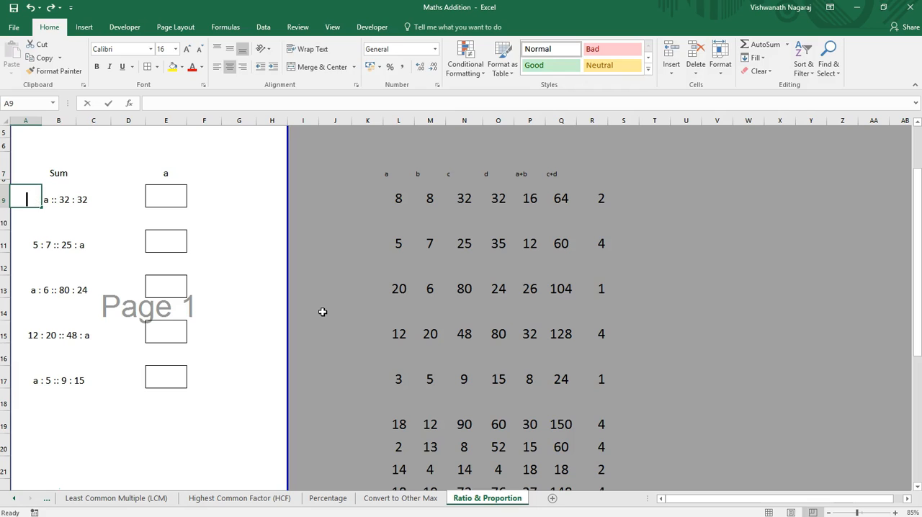
pyautogui.press('F2')
pyautogui.hotkey('ctrl', 'Return')
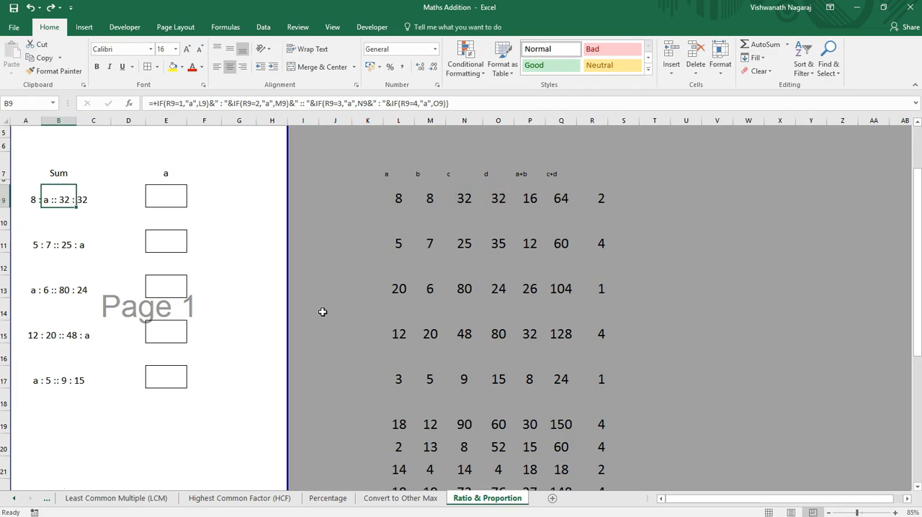
# Step: Copy the question and answer box in B9:E9 to row 19, starting at B19
pyautogui.hotkey('shift', 'Right')
pyautogui.hotkey('shift', 'Right')
pyautogui.hotkey('shift', 'Right')
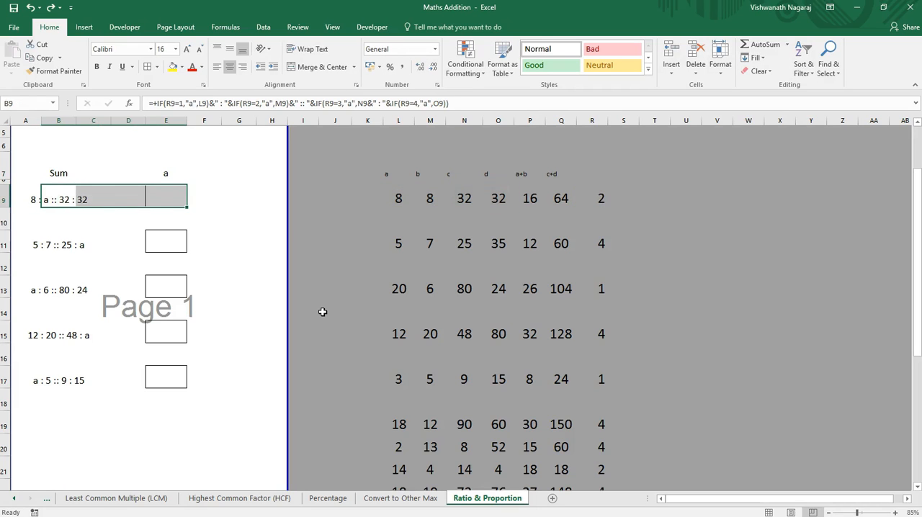
pyautogui.hotkey('ctrl', 'c')
pyautogui.press('Down')
pyautogui.press('Down')
pyautogui.press('Down')
pyautogui.press('Down')
pyautogui.press('Down')
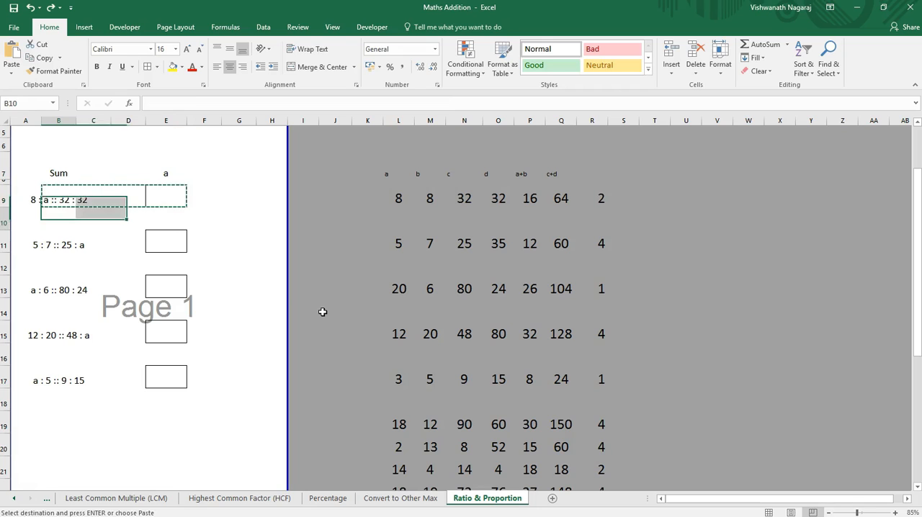
pyautogui.press('Down')
pyautogui.press('Down')
pyautogui.press('Down')
pyautogui.press('Down')
pyautogui.press('Down')
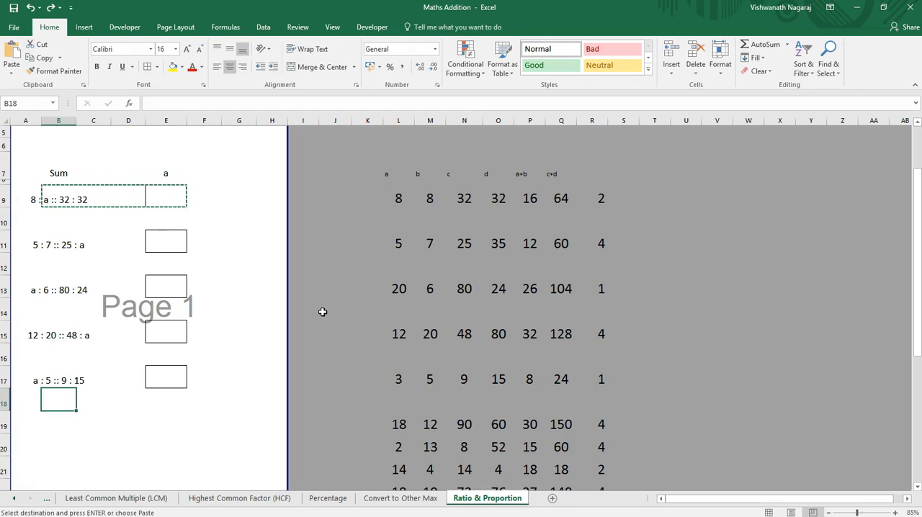
pyautogui.hotkey('ctrl', 'v')
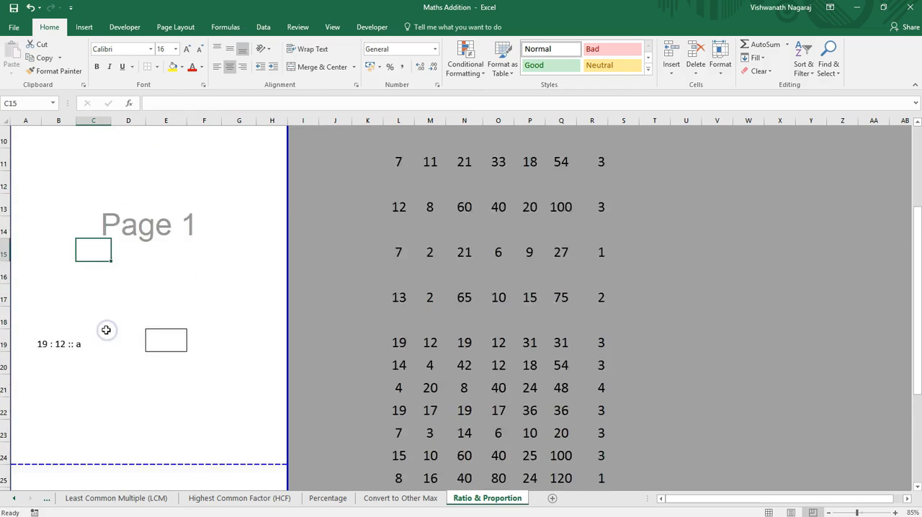
# Step: Copy the question and answer box in B19:E19 to rows 21, 23, 25 and 27
pyautogui.scroll(-2, 106, 330)
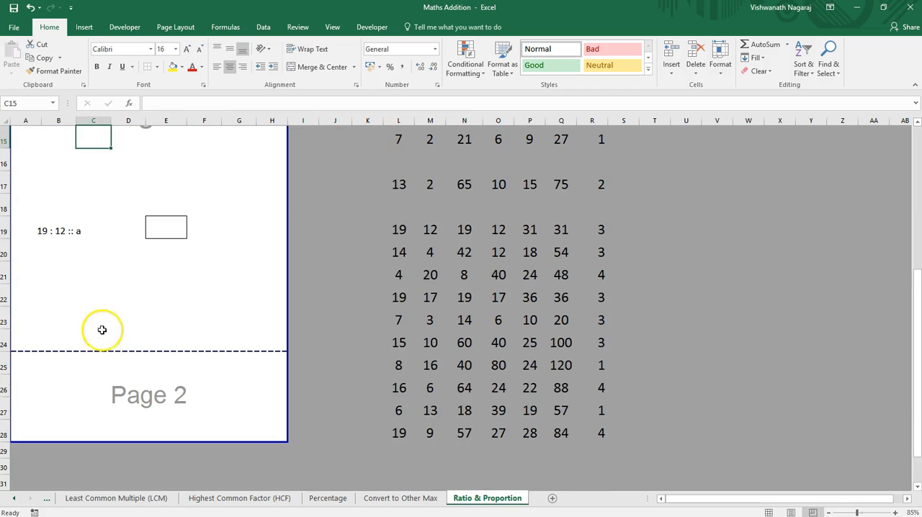
pyautogui.click(58, 227)
pyautogui.hotkey('shift', 'Right')
pyautogui.hotkey('shift', 'Right')
pyautogui.hotkey('shift', 'Right')
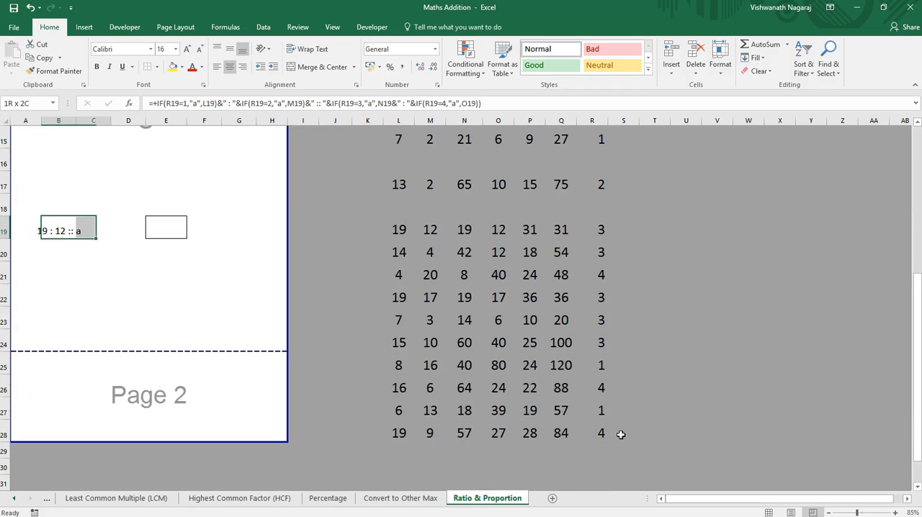
pyautogui.hotkey('ctrl', 'c')
pyautogui.press('Down')
pyautogui.press('Down')
pyautogui.hotkey('ctrl', 'v')
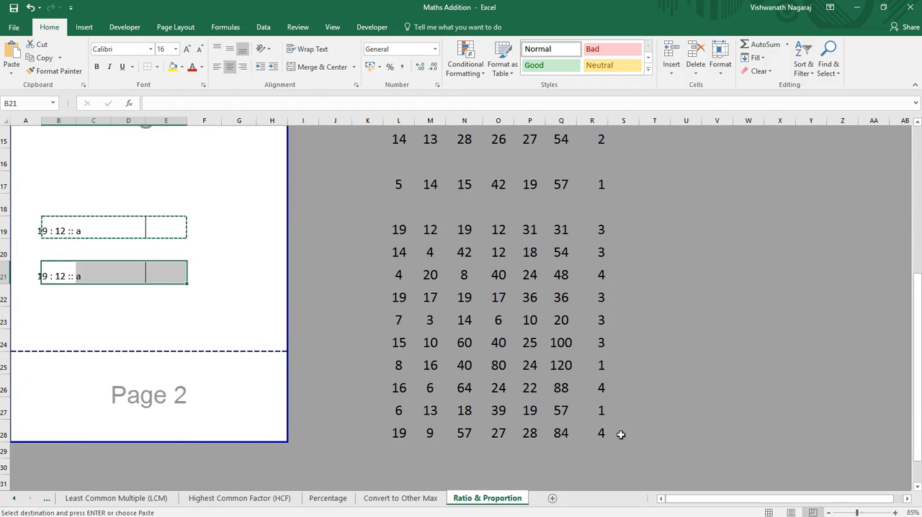
pyautogui.press('Down')
pyautogui.press('Down')
pyautogui.hotkey('ctrl', 'v')
pyautogui.press('Down')
pyautogui.press('Down')
pyautogui.hotkey('ctrl', 'v')
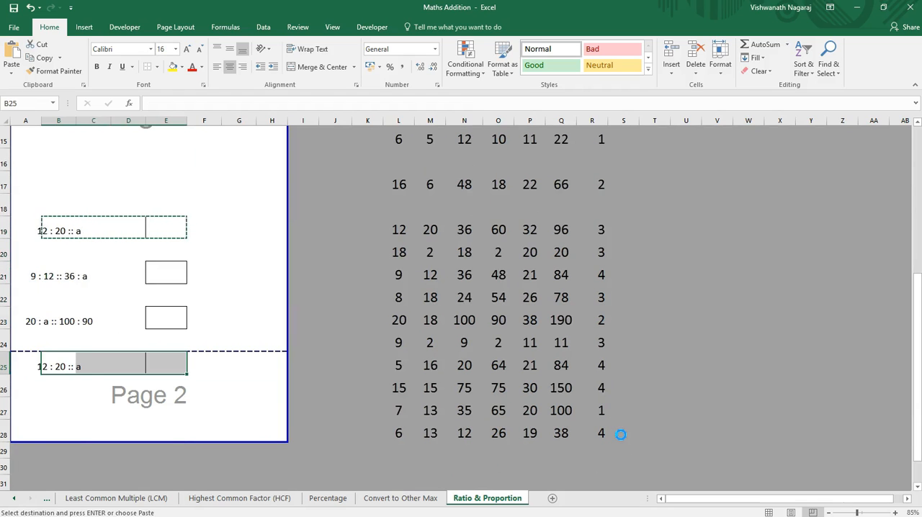
pyautogui.press('Down')
pyautogui.press('Down')
pyautogui.hotkey('ctrl', 'v')
# Step: Clear the Sum and a headings in row 7 and select B9
pyautogui.hotkey('ctrl', 'Home')
pyautogui.press('Down')
pyautogui.press('Down')
pyautogui.press('Down')
pyautogui.press('Down')
pyautogui.press('Down')
pyautogui.press('Down')
pyautogui.press('Delete')
pyautogui.press('Right')
pyautogui.press('Right')
pyautogui.press('Delete')
pyautogui.press('Left')
pyautogui.press('Left')
pyautogui.press('Down')
pyautogui.press('Left')
pyautogui.press('Left')
pyautogui.press('Right')
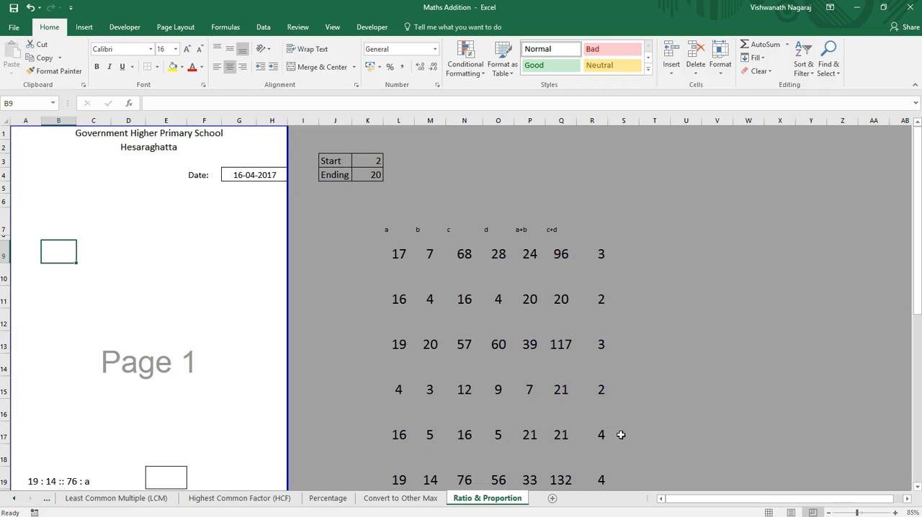
# Step: Enter the ratio formula +L9 & " : "&M9 in B9
pyautogui.write('+')
pyautogui.press('Right')
pyautogui.press('Right')
pyautogui.press('Right')
pyautogui.press('Right')
pyautogui.press('Right')
pyautogui.press('Right')
pyautogui.press('Right')
pyautogui.press('Right')
pyautogui.press('Right')
pyautogui.press('Right')
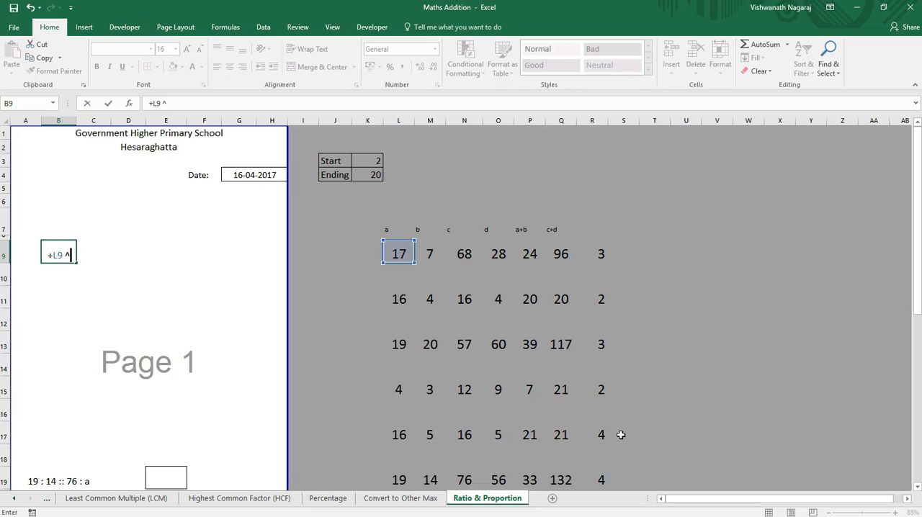
pyautogui.hscroll(1, 621, 434)
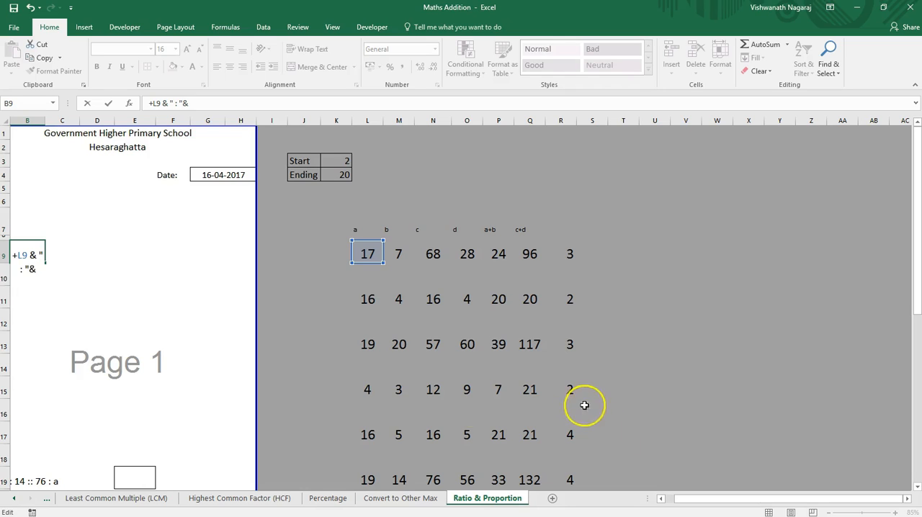
pyautogui.click(400, 251)
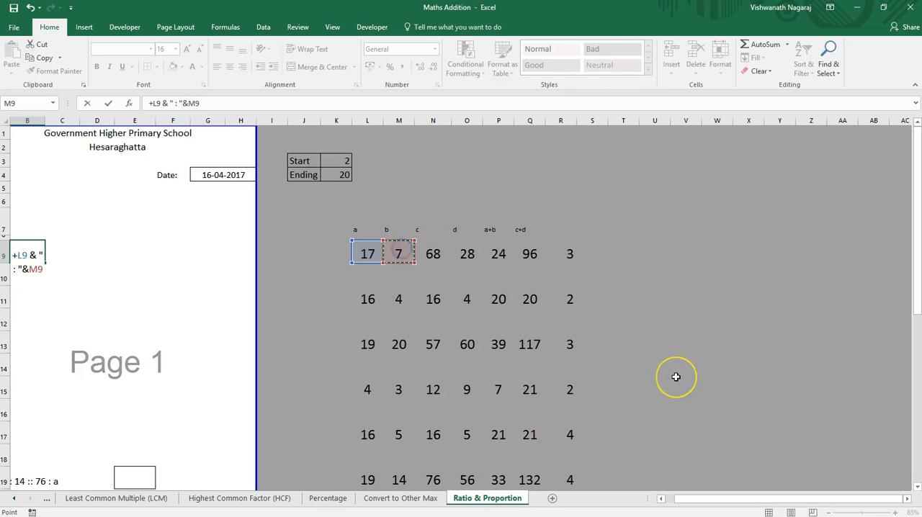
pyautogui.press('Return')
# Step: Move the ratio formula from B9 to C9, keeping its references to L9 and M9
pyautogui.press('Up')
pyautogui.hotkey('ctrl', 'c')
pyautogui.press('F2')
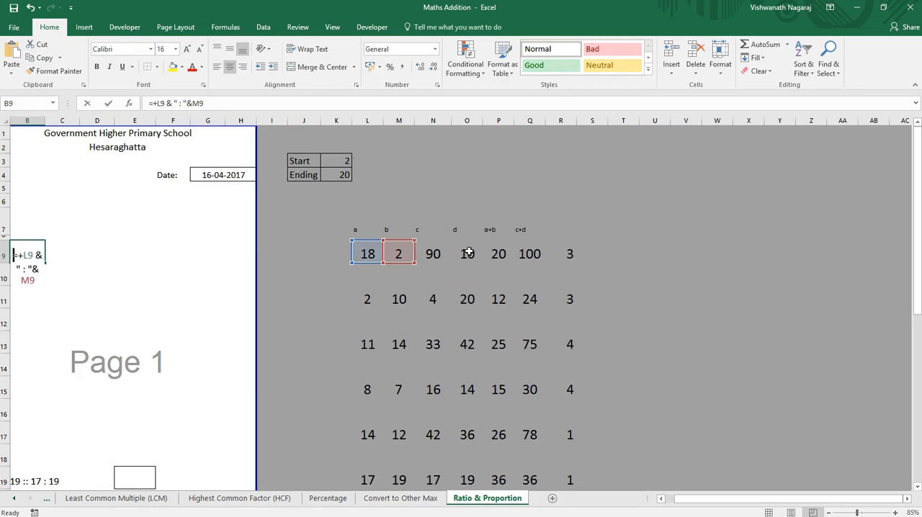
pyautogui.hotkey('ctrl', 'shift', 'Home')
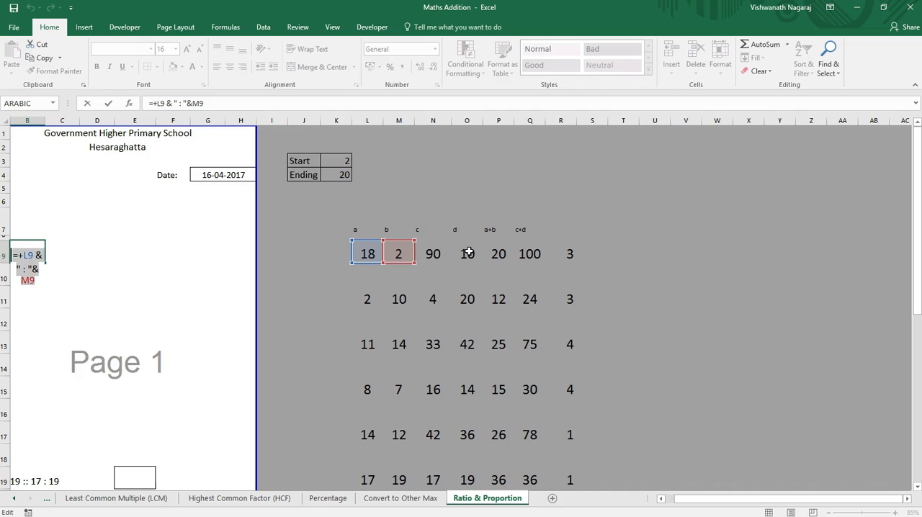
pyautogui.press('BackSpace')
pyautogui.press('Return')
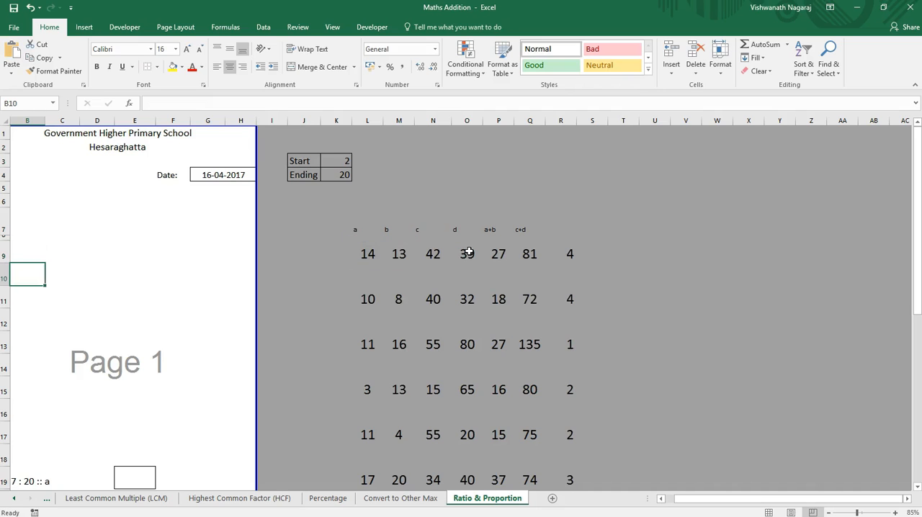
pyautogui.press('Up')
pyautogui.press('Right')
pyautogui.press('Right')
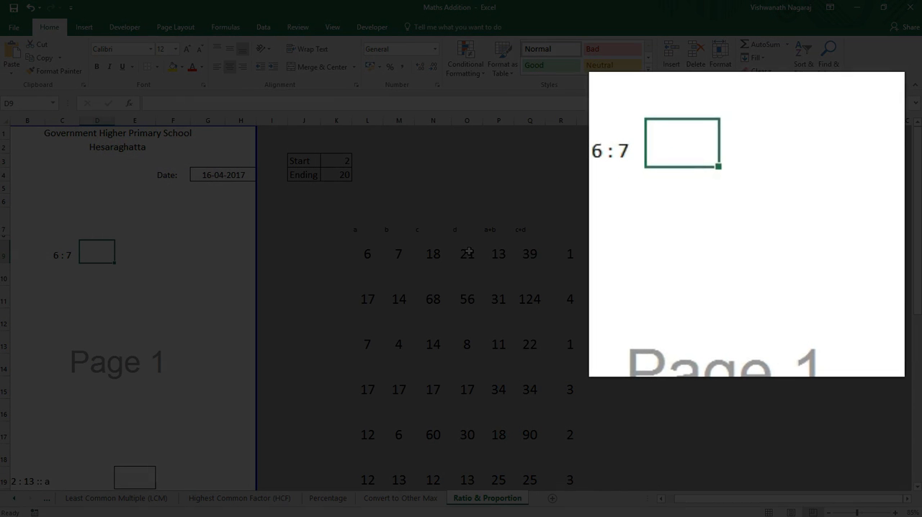
# Step: Enter the formula +"out of "&P9 in D9, beside the ratio question
pyautogui.write('+"out of "&')
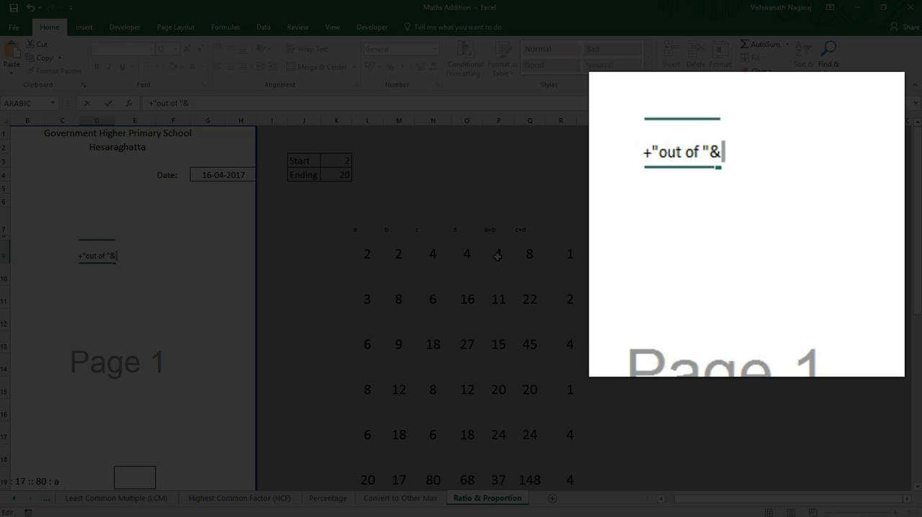
pyautogui.click(497, 256)
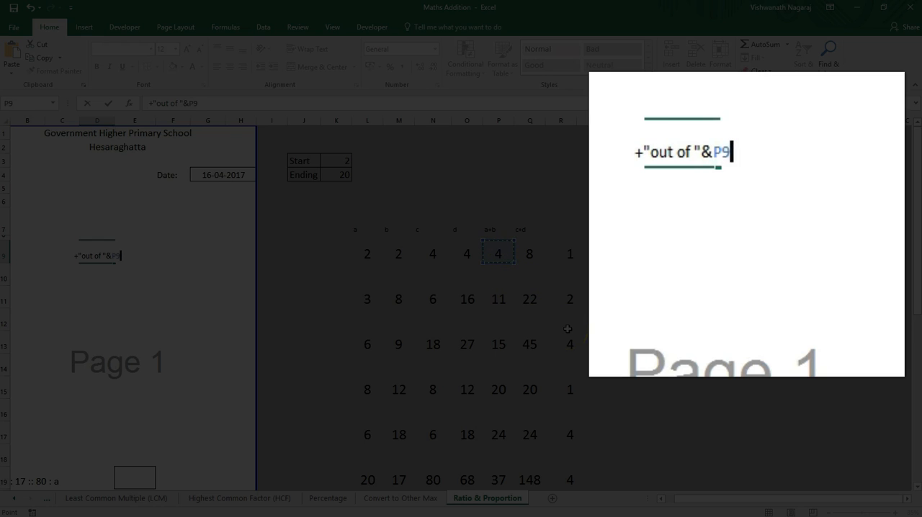
pyautogui.press('Tab')
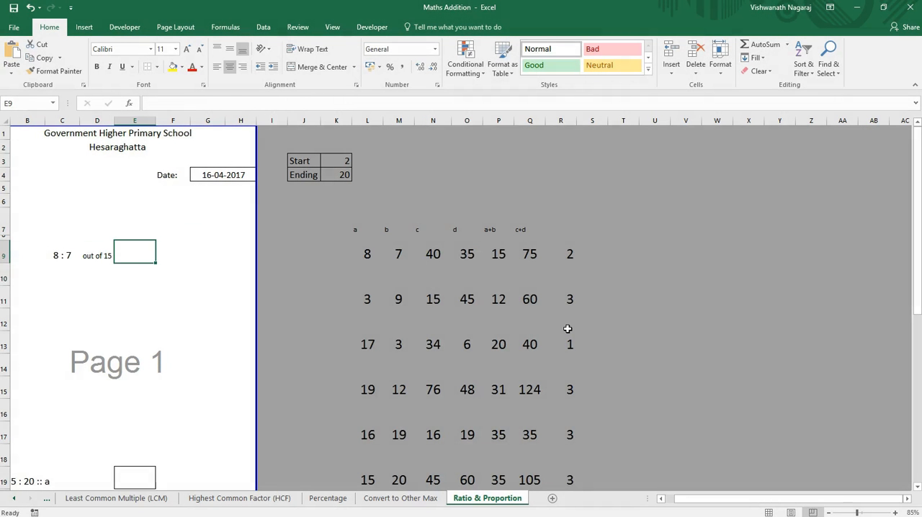
# Step: Copy the "out of" formula from D9 into G9 as text, keeping its reference to P9
pyautogui.press('Right')
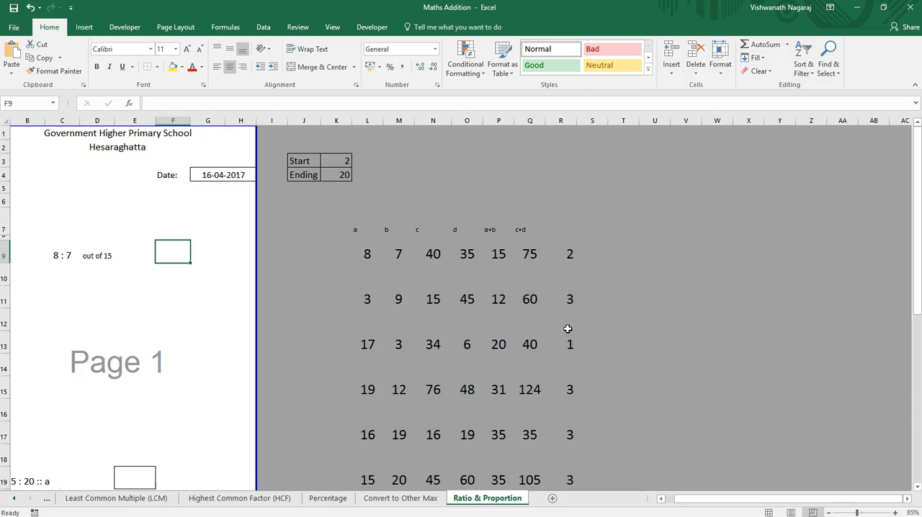
pyautogui.press('Right')
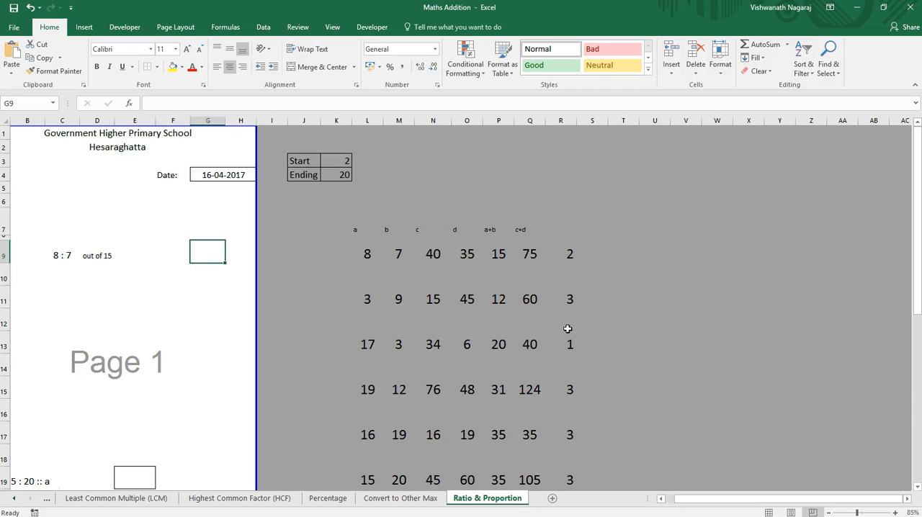
pyautogui.press('Left')
pyautogui.press('Left')
pyautogui.press('Left')
pyautogui.hotkey('ctrl', 'c')
pyautogui.press('Right')
pyautogui.press('Right')
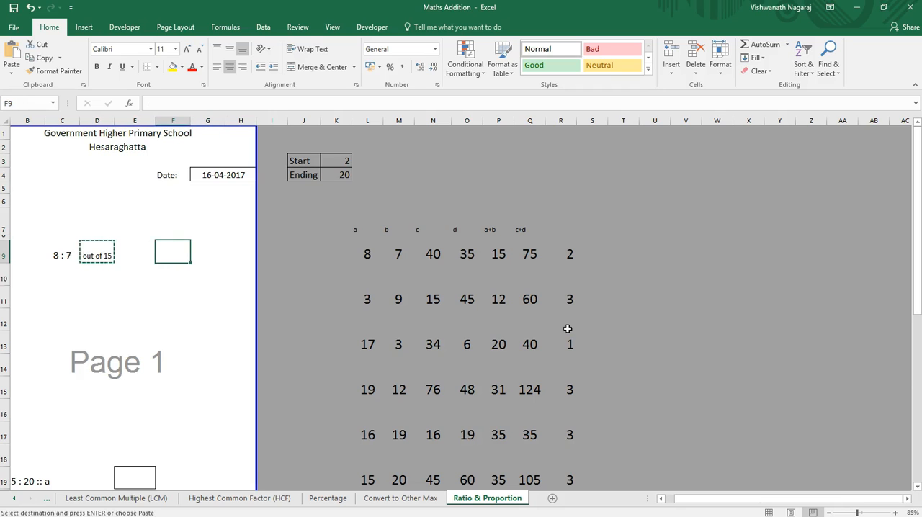
pyautogui.press('Left')
pyautogui.press('Left')
pyautogui.press('F2')
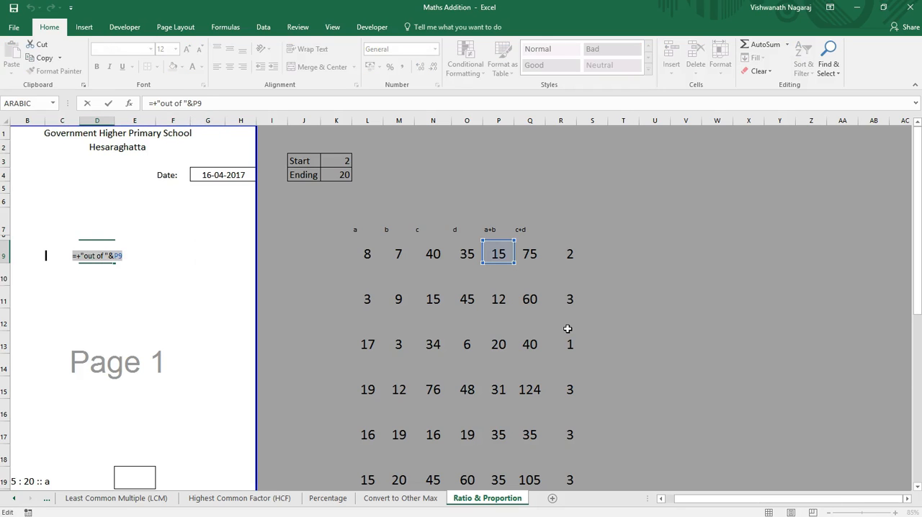
pyautogui.press('Return')
pyautogui.press('Up')
pyautogui.press('Right')
pyautogui.press('Right')
pyautogui.press('Right')
pyautogui.hotkey('ctrl', 'v')
# Step: Change the reference in G9's "out of" formula from P9 to the c+d value in Q9
pyautogui.press('F2')
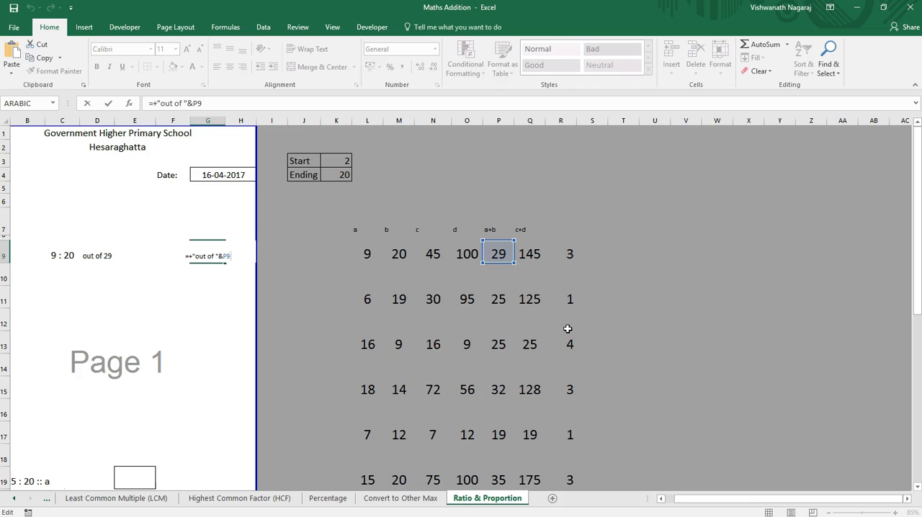
pyautogui.press('BackSpace')
pyautogui.press('BackSpace')
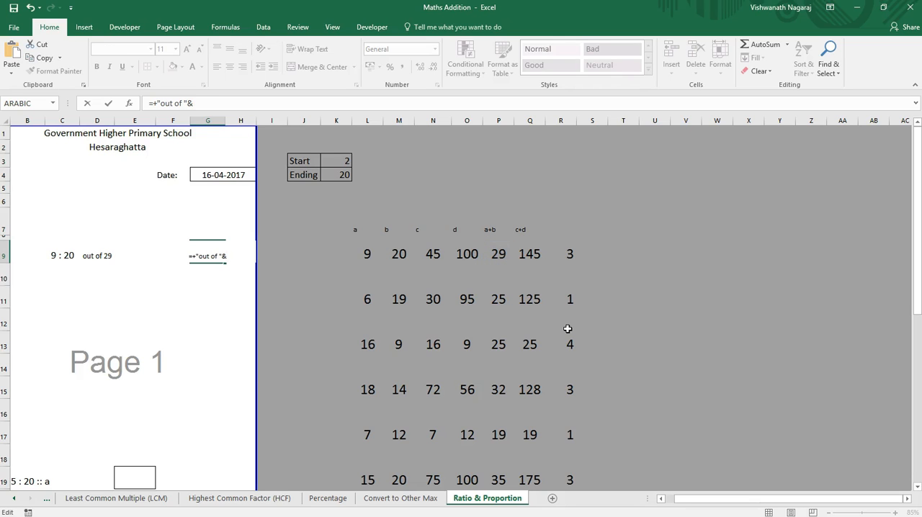
pyautogui.click(530, 253)
pyautogui.press('Return')
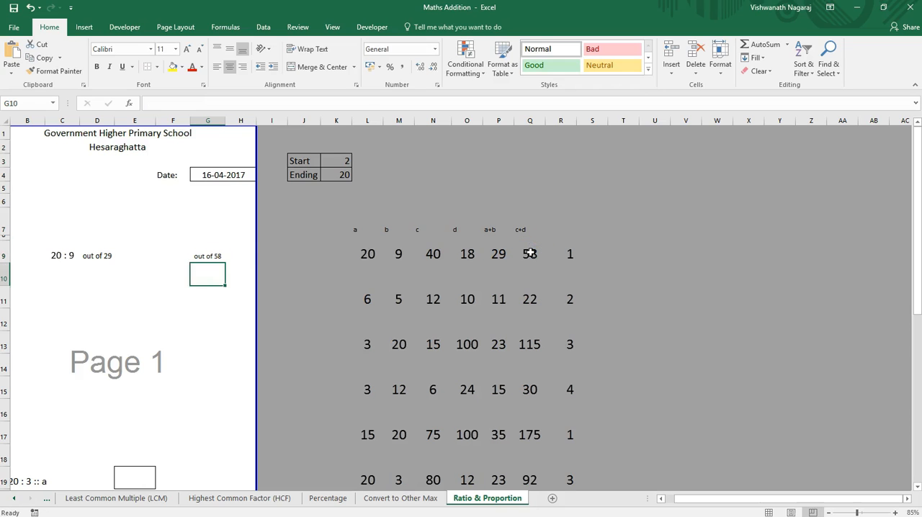
# Step: Apply All Borders to F9 to make the answer box before the second "out of" text
pyautogui.press('Up')
pyautogui.press('Left')
pyautogui.press('Left')
pyautogui.press('Right')
pyautogui.press('Left')
pyautogui.press('Left')
pyautogui.press('Right')
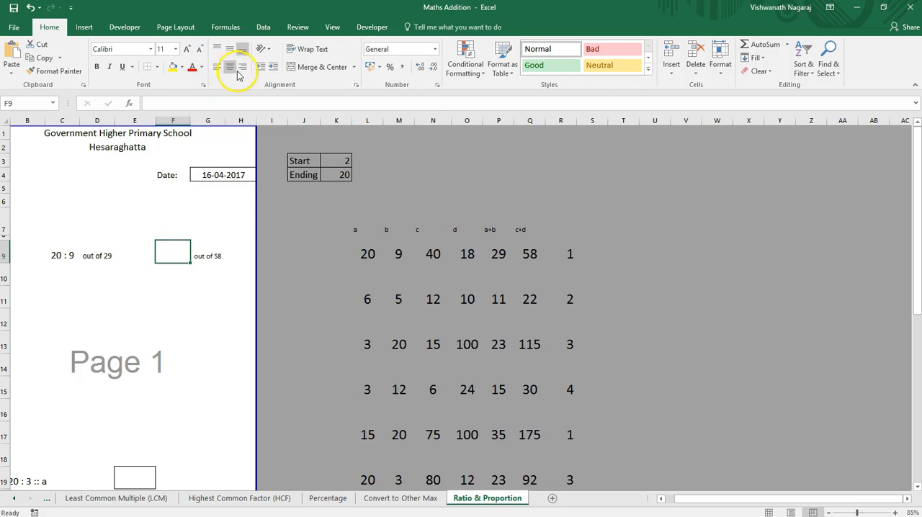
pyautogui.click(157, 69)
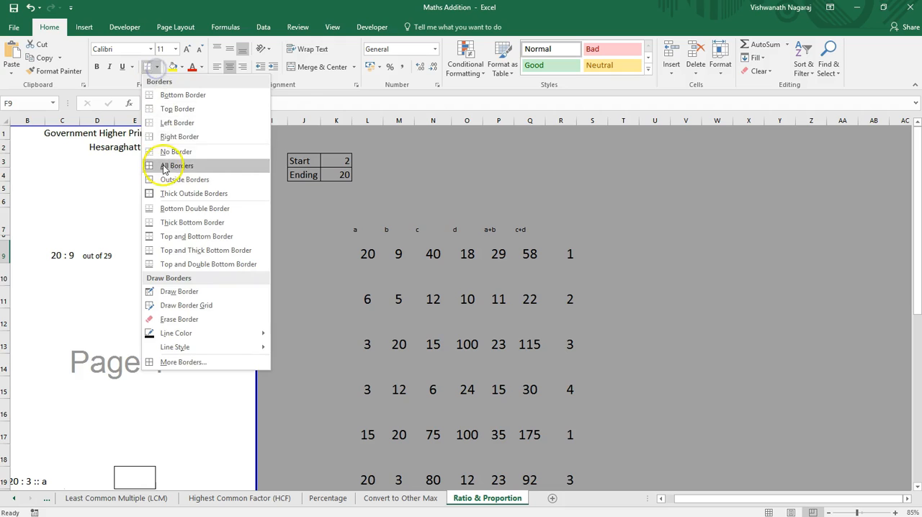
pyautogui.click(173, 167)
pyautogui.click(184, 327)
pyautogui.press('F4')
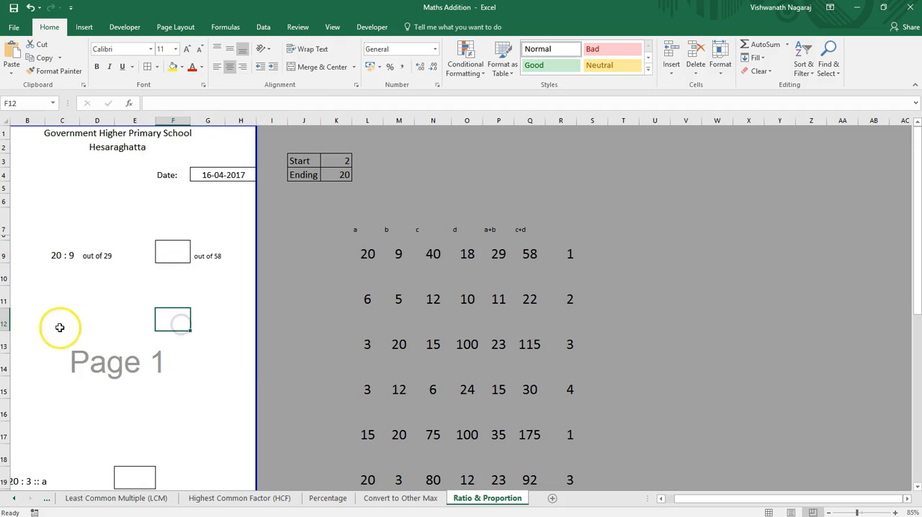
# Step: Copy the ratio question and answer box in C9:G9 to rows 11, 13, 15 and 17
pyautogui.moveTo(54, 255); pyautogui.dragTo(98, 256)
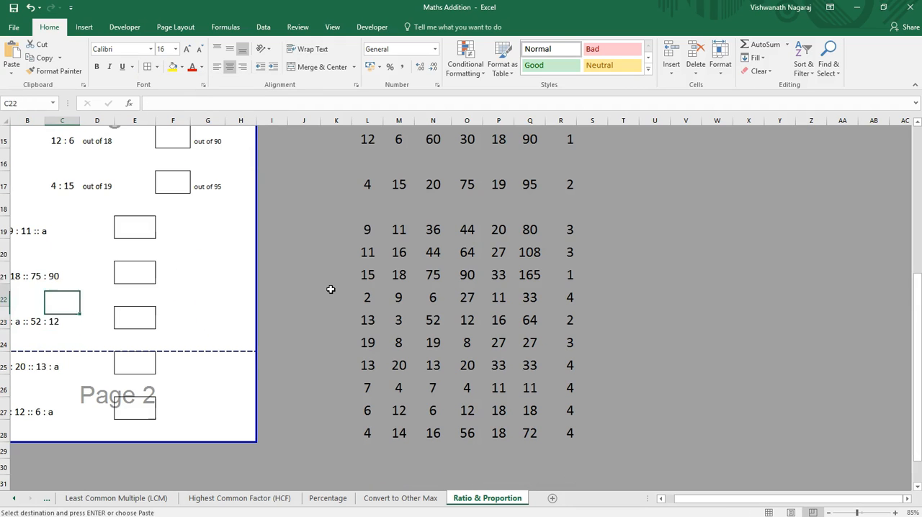
pyautogui.press('Up')
pyautogui.press('Up')
pyautogui.press('Up')
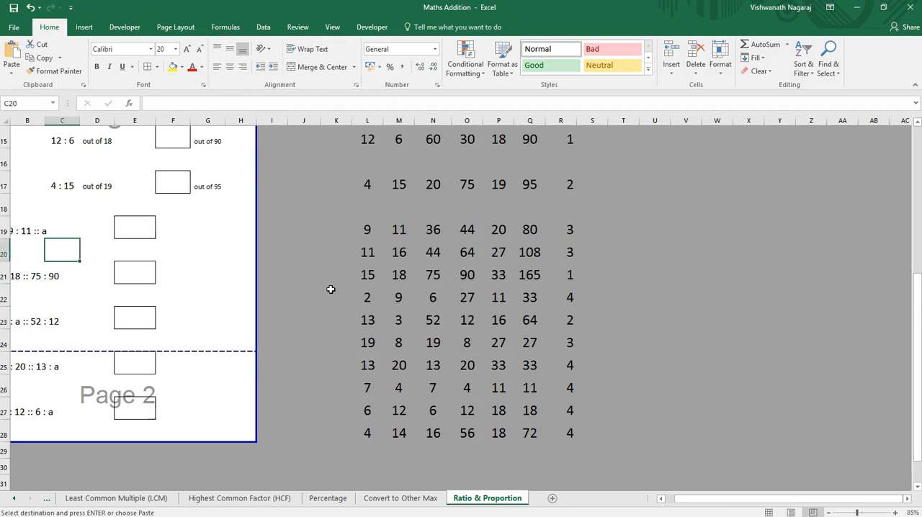
# Step: Move the ratio question block C9:G17 one column left so that it starts in B9
pyautogui.press('Left')
pyautogui.press('Left')
pyautogui.press('Right')
pyautogui.press('Left')
pyautogui.press('Right')
pyautogui.press('Up')
pyautogui.scroll(4, 331, 289)
pyautogui.scroll(1, 330, 289)
pyautogui.press('Down')
pyautogui.press('Up')
pyautogui.press('Up')
pyautogui.press('Up')
pyautogui.press('Up')
pyautogui.press('Up')
pyautogui.press('Up')
pyautogui.press('Up')
pyautogui.press('Up')
pyautogui.press('Up')
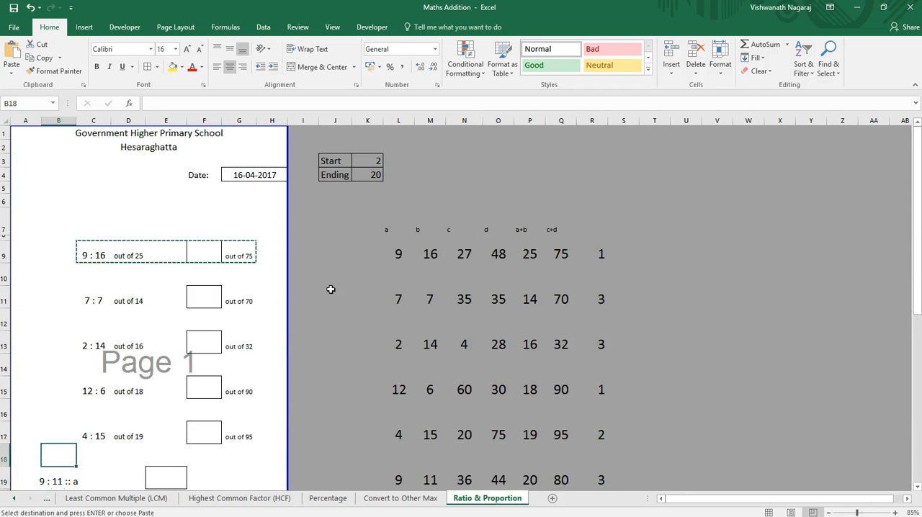
pyautogui.press('Up')
pyautogui.press('Right')
pyautogui.hotkey('shift', 'Right')
pyautogui.hotkey('shift', 'Right')
pyautogui.hotkey('shift', 'Right')
pyautogui.hotkey('shift', 'Right')
pyautogui.hotkey('shift', 'Right')
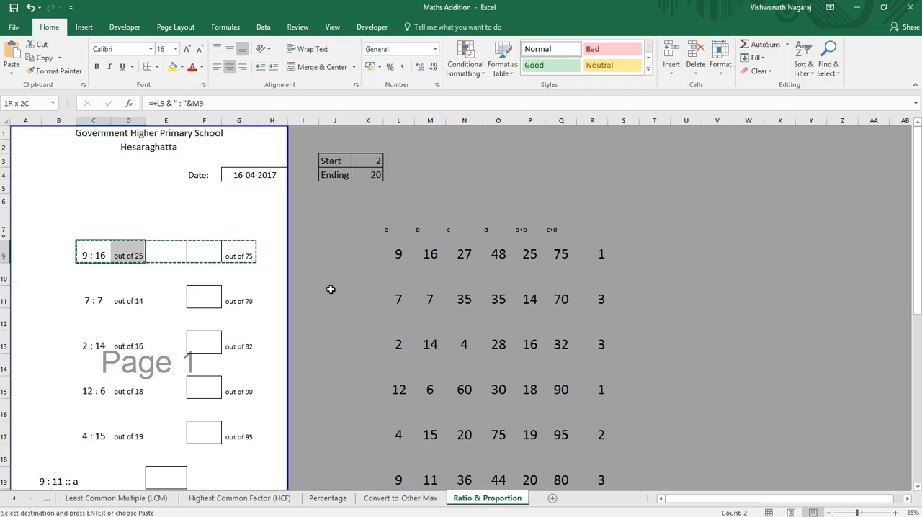
pyautogui.hotkey('shift', 'Left')
pyautogui.hotkey('shift', 'Down')
pyautogui.hotkey('shift', 'Down')
pyautogui.hotkey('shift', 'Down')
pyautogui.hotkey('shift', 'Down')
pyautogui.hotkey('shift', 'Down')
pyautogui.hotkey('shift', 'Down')
pyautogui.hotkey('shift', 'Down')
pyautogui.hotkey('shift', 'Down')
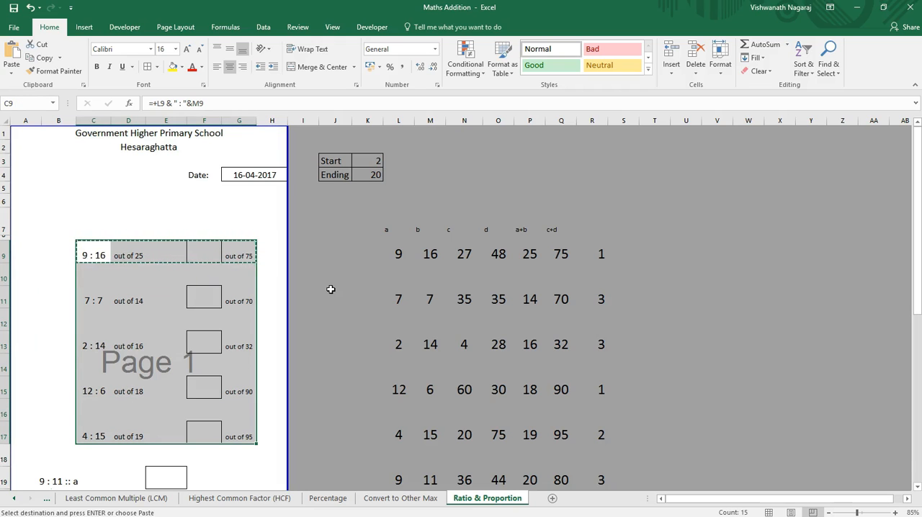
pyautogui.press('Return')
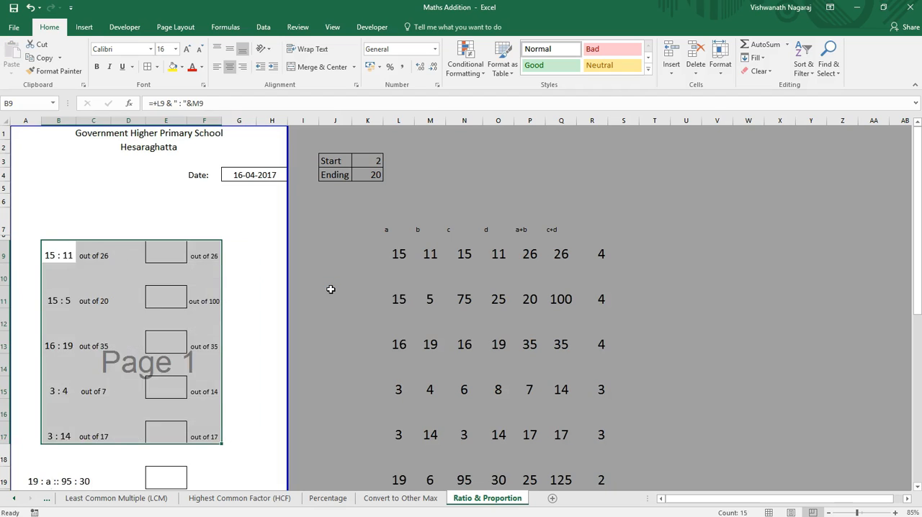
# Step: Check the cell references in the moved formulas in B9, C9 and F9
pyautogui.press('Right')
pyautogui.press('Left')
pyautogui.press('F2')
pyautogui.press('Escape')
pyautogui.press('Right')
pyautogui.press('F2')
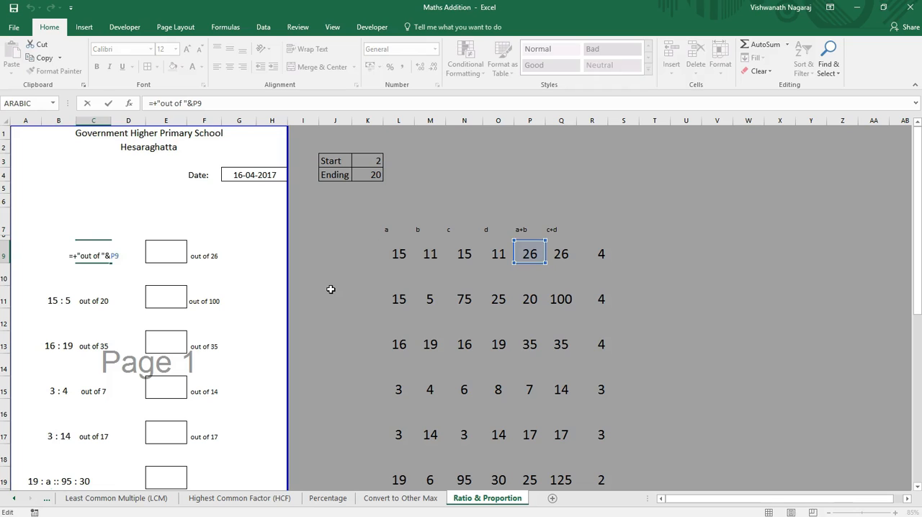
pyautogui.press('Escape')
pyautogui.press('Right')
pyautogui.press('Right')
pyautogui.press('Right')
pyautogui.press('F2')
pyautogui.press('Escape')
# Step: Enter the heading "Find the missing Number" in B7 above the ratio questions
pyautogui.press('Left')
pyautogui.press('Left')
pyautogui.press('Left')
pyautogui.press('Left')
pyautogui.press('Down')
pyautogui.press('Down')
pyautogui.press('Down')
pyautogui.press('Down')
pyautogui.press('Down')
pyautogui.press('Down')
pyautogui.press('Down')
pyautogui.press('Down')
pyautogui.press('Down')
pyautogui.press('Down')
pyautogui.press('Down')
pyautogui.press('Up')
pyautogui.press('Up')
pyautogui.press('Up')
pyautogui.press('Up')
pyautogui.press('Up')
pyautogui.press('Up')
pyautogui.press('Up')
pyautogui.press('Up')
pyautogui.press('Up')
pyautogui.press('Up')
pyautogui.press('Up')
pyautogui.press('Up')
pyautogui.press('Up')
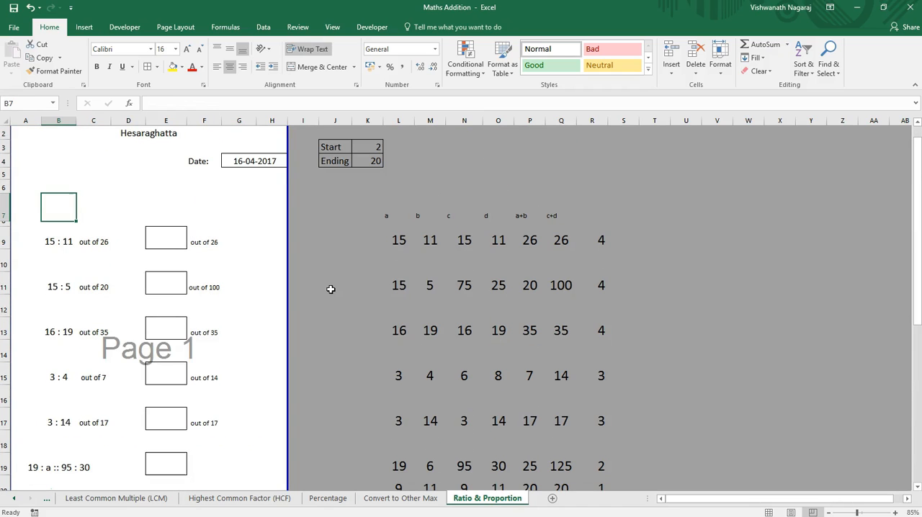
pyautogui.write('Find the mi')
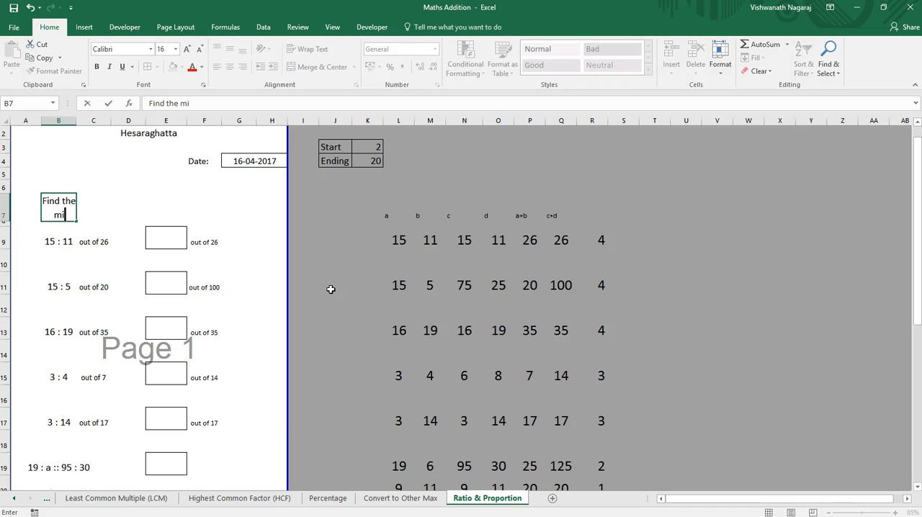
pyautogui.write('ising')
pyautogui.press('BackSpace')
pyautogui.press('BackSpace')
pyautogui.press('BackSpace')
pyautogui.press('BackSpace')
pyautogui.press('BackSpace')
pyautogui.press('BackSpace')
pyautogui.write('issing Numb')
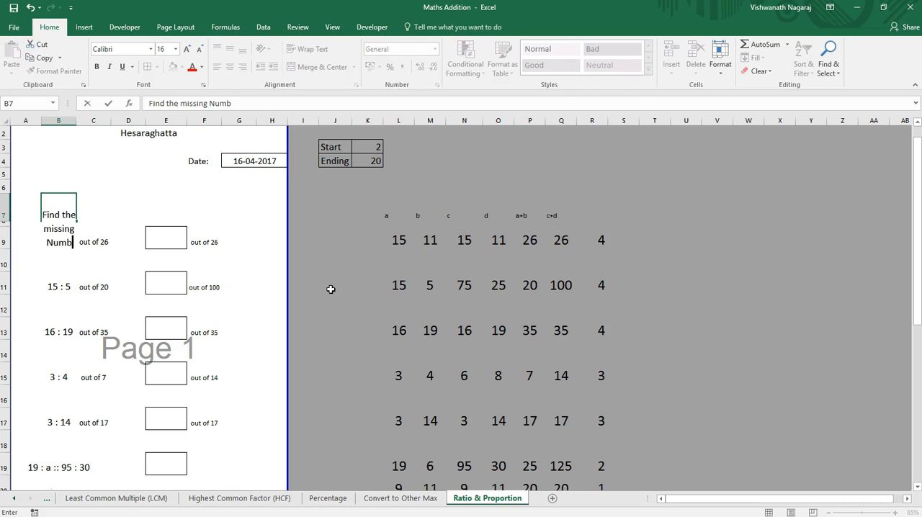
pyautogui.write('er')
pyautogui.hotkey('ctrl', 'Return')
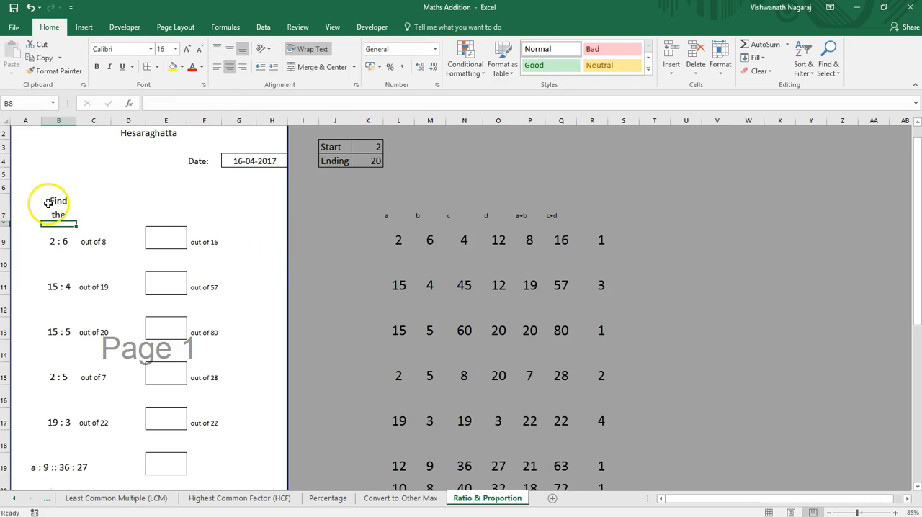
pyautogui.moveTo(56, 204); pyautogui.dragTo(234, 207)
pyautogui.click(308, 67)
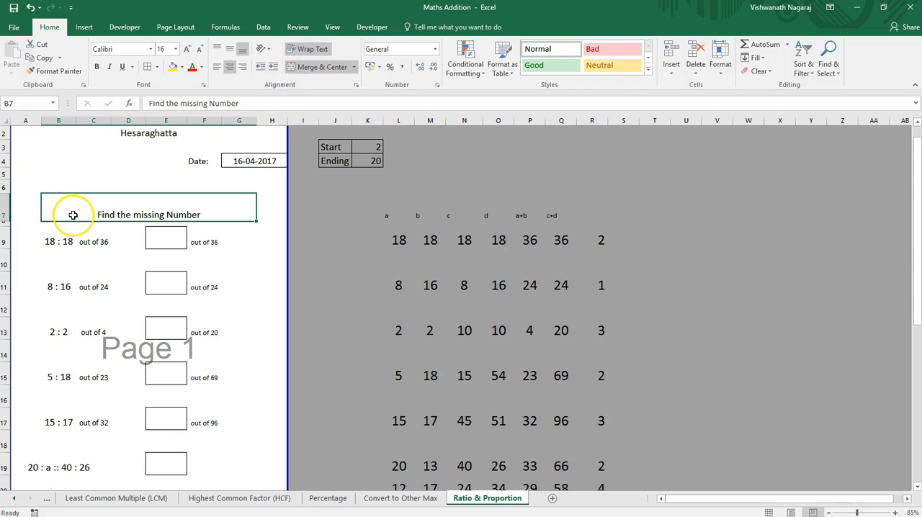
pyautogui.click(41, 207)
pyautogui.moveTo(41, 206); pyautogui.dragTo(165, 217)
pyautogui.click(468, 309)
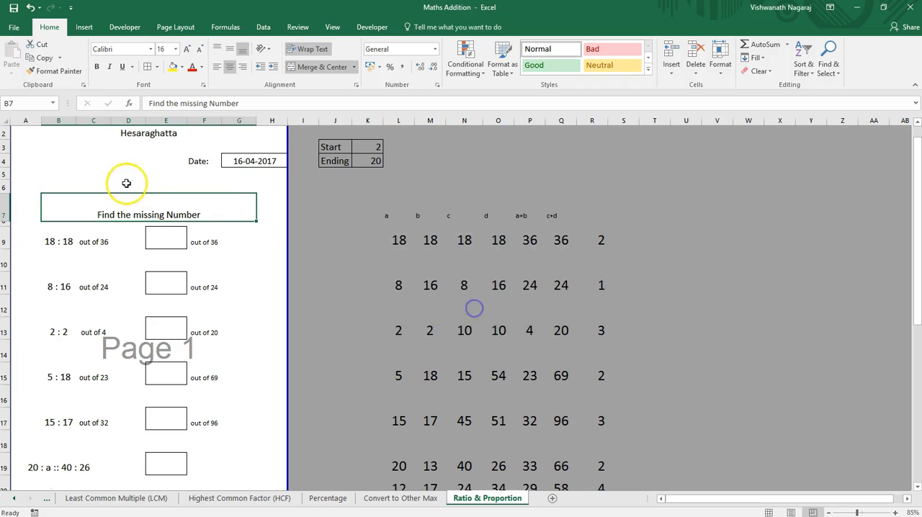
pyautogui.click(337, 67)
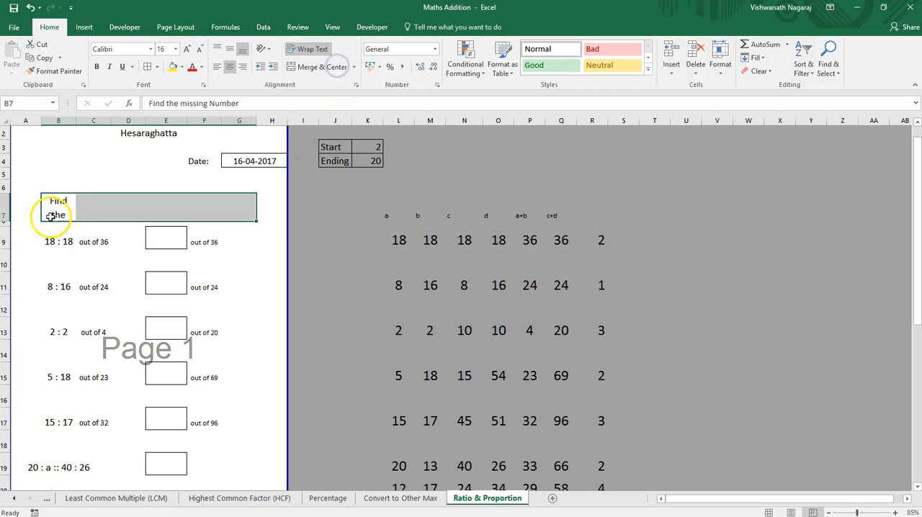
# Step: Move the "Find the missing Number" heading from B7 to A7 and merge A7:G7
pyautogui.click(51, 207)
pyautogui.moveTo(41, 209); pyautogui.dragTo(247, 196)
pyautogui.click(333, 66)
pyautogui.click(109, 271)
pyautogui.scroll(-1, 91, 342)
pyautogui.scroll(1, 91, 341)
# Step: Left-align the merged "Find the missing Number" heading in row 7
pyautogui.click(101, 216)
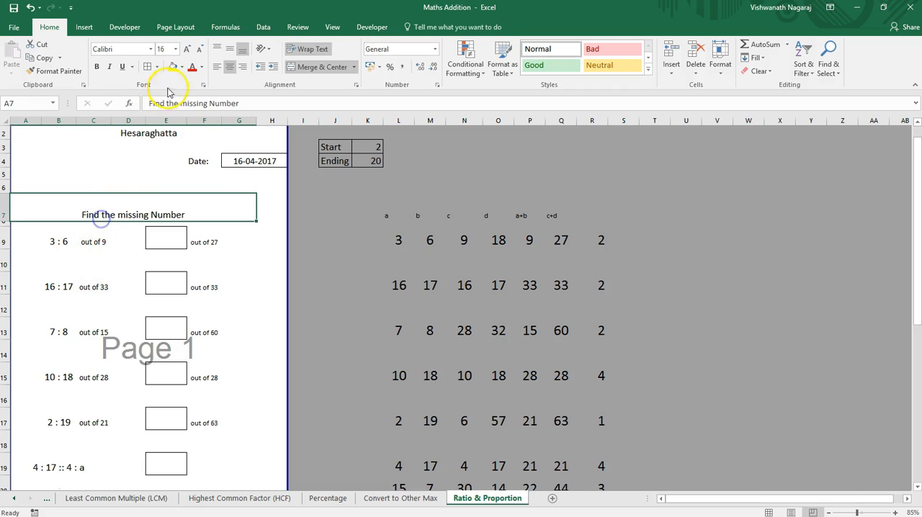
pyautogui.click(217, 66)
pyautogui.click(224, 311)
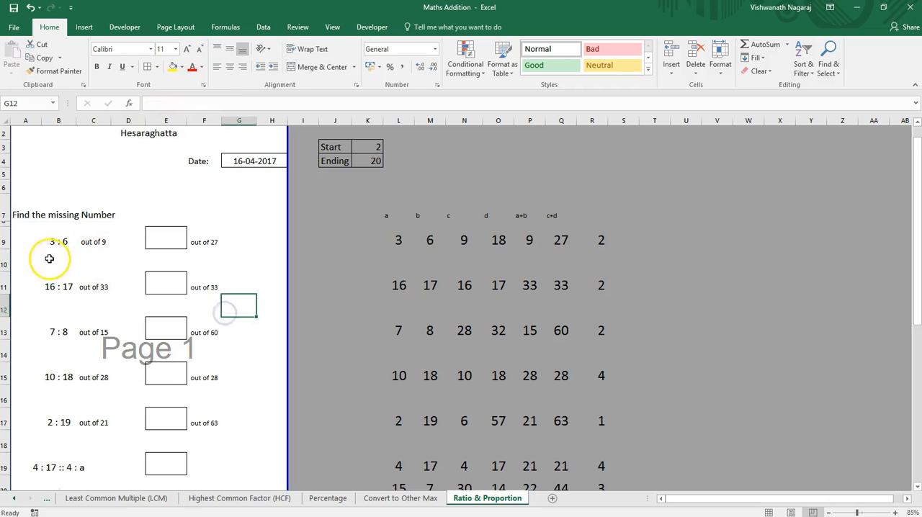
pyautogui.click(30, 215)
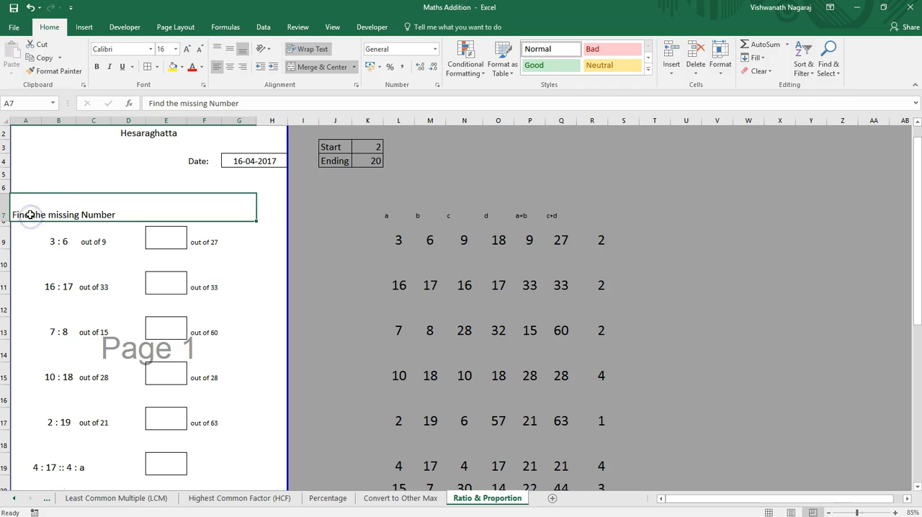
pyautogui.moveTo(33, 189); pyautogui.dragTo(34, 182)
pyautogui.click(452, 308)
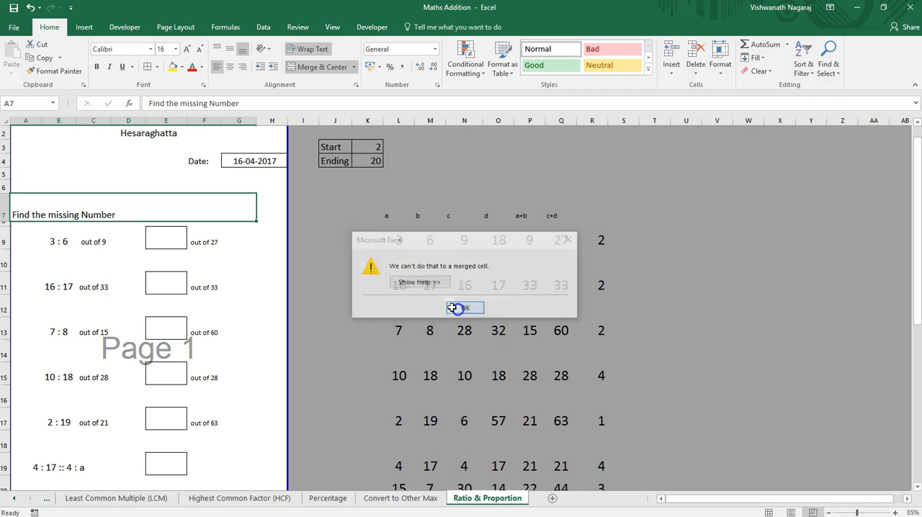
# Step: Reduce row 7's height to fit the heading and make the thin row 8 below it taller
pyautogui.click(144, 214)
pyautogui.doubleClick(6, 220)
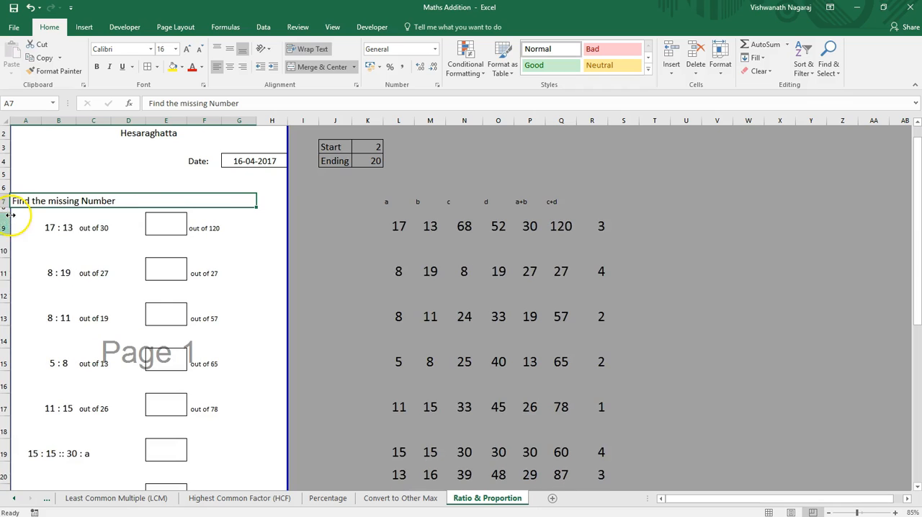
pyautogui.click(11, 219)
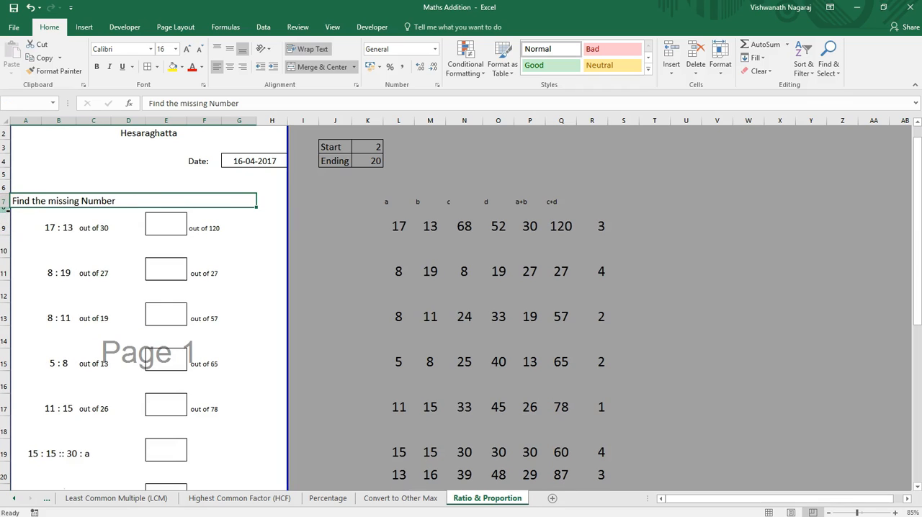
pyautogui.moveTo(7, 211); pyautogui.dragTo(8, 222)
# Step: Reduce rows 9 to 27 to one smaller, uniform row height
pyautogui.click(160, 318)
pyautogui.scroll(-6, 376, 395)
pyautogui.scroll(1, 376, 393)
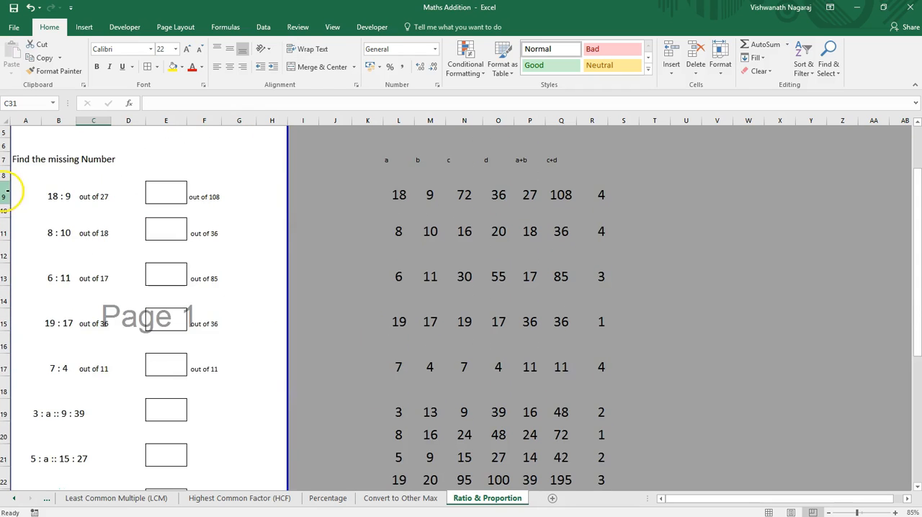
pyautogui.moveTo(8, 193); pyautogui.dragTo(10, 377)
pyautogui.doubleClick(6, 361)
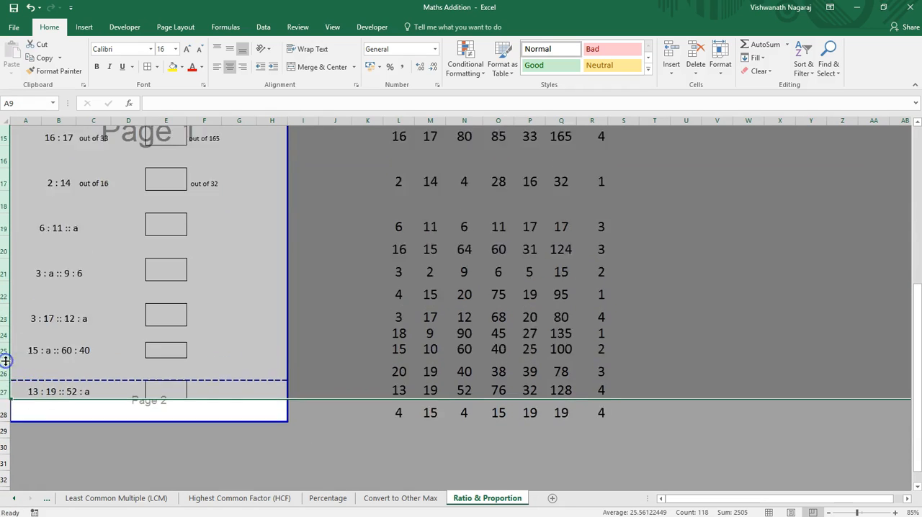
pyautogui.scroll(2, 160, 366)
pyautogui.click(161, 364)
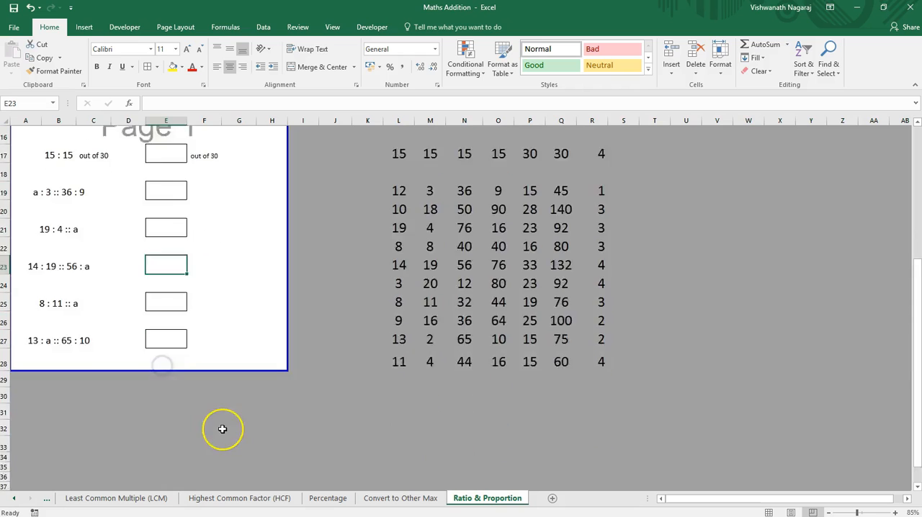
# Step: Hide the helper columns L to R beside the worksheet and return the selection to cell A1
pyautogui.scroll(2, 222, 430)
pyautogui.scroll(-3, 223, 429)
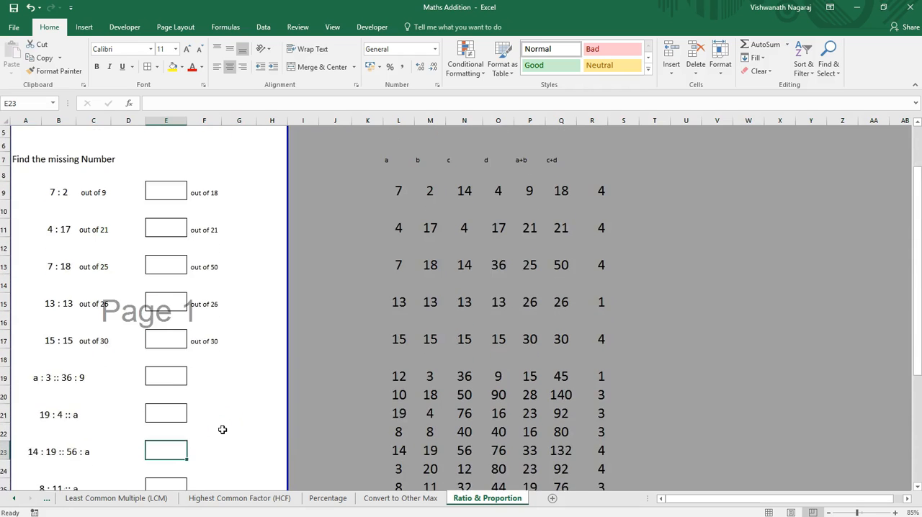
pyautogui.scroll(2, 222, 429)
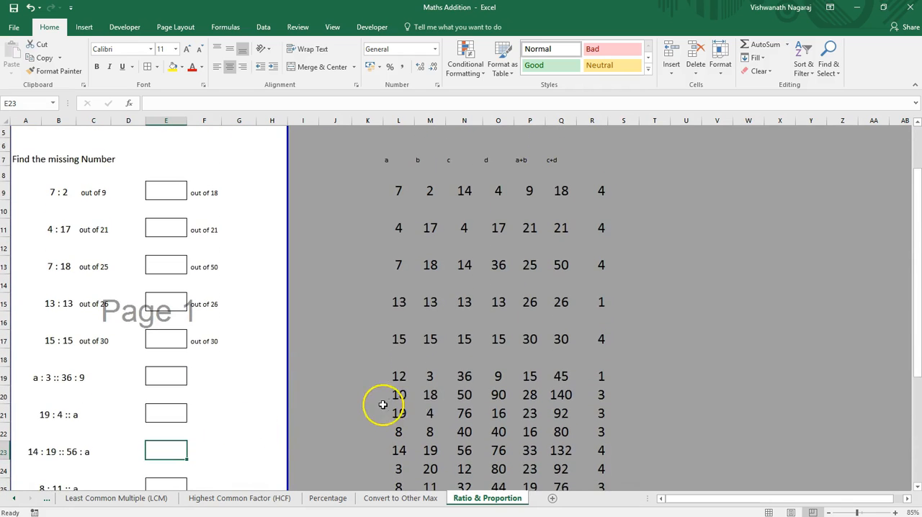
pyautogui.scroll(2, 475, 443)
pyautogui.moveTo(401, 121); pyautogui.dragTo(595, 122)
pyautogui.rightClick(596, 124)
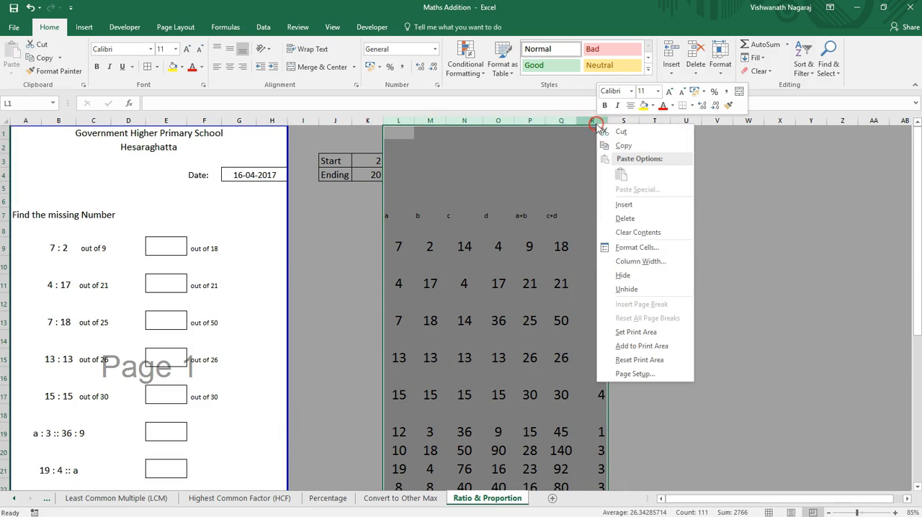
pyautogui.click(622, 275)
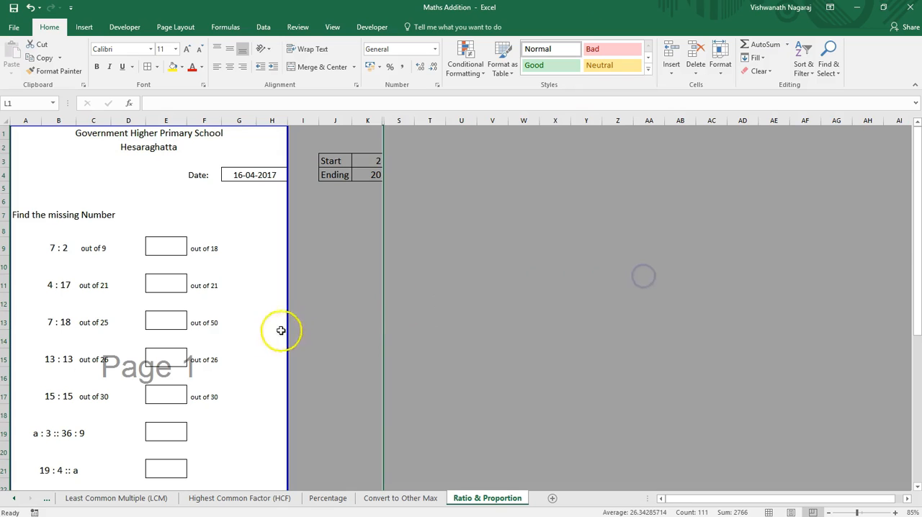
pyautogui.click(202, 324)
pyautogui.press('Left')
pyautogui.press('Left')
pyautogui.hotkey('ctrl', 'Home')
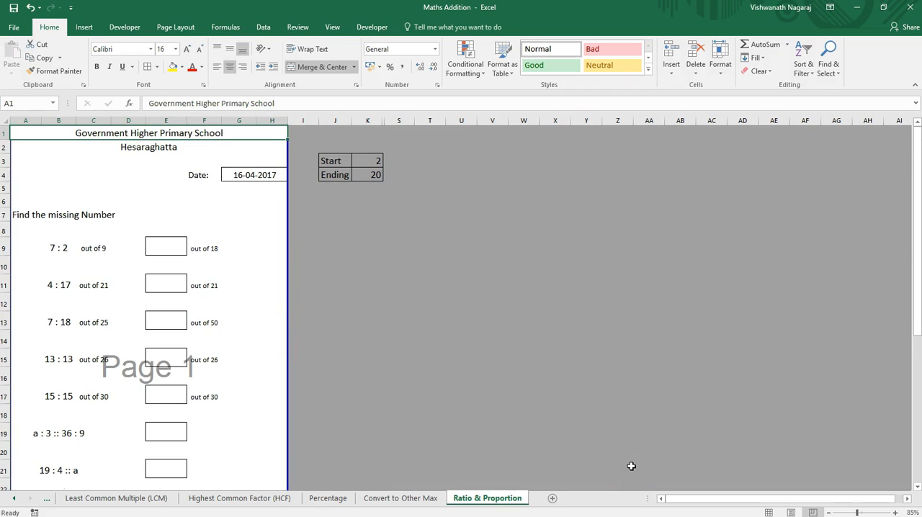
# Step: Select the blank cell K9, then save the workbook and close it
pyautogui.click(367, 245)
pyautogui.click(14, 9)
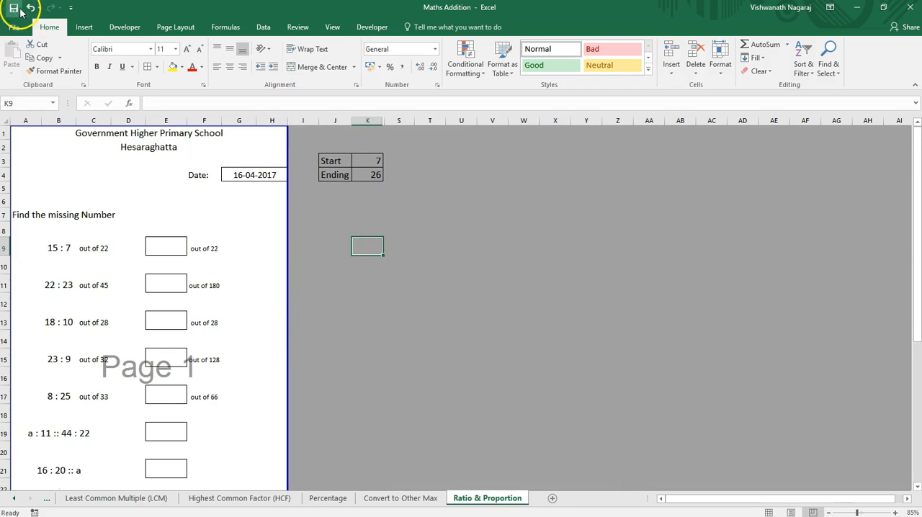
pyautogui.click(911, 9)
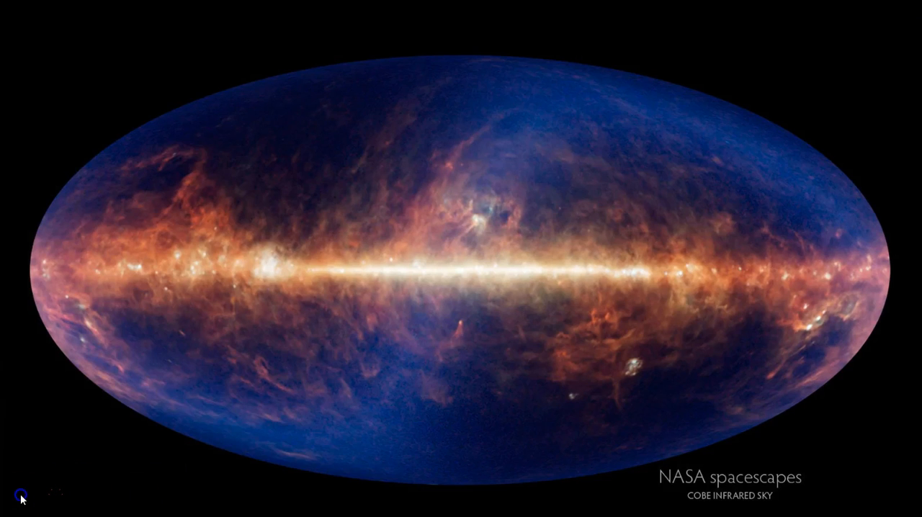